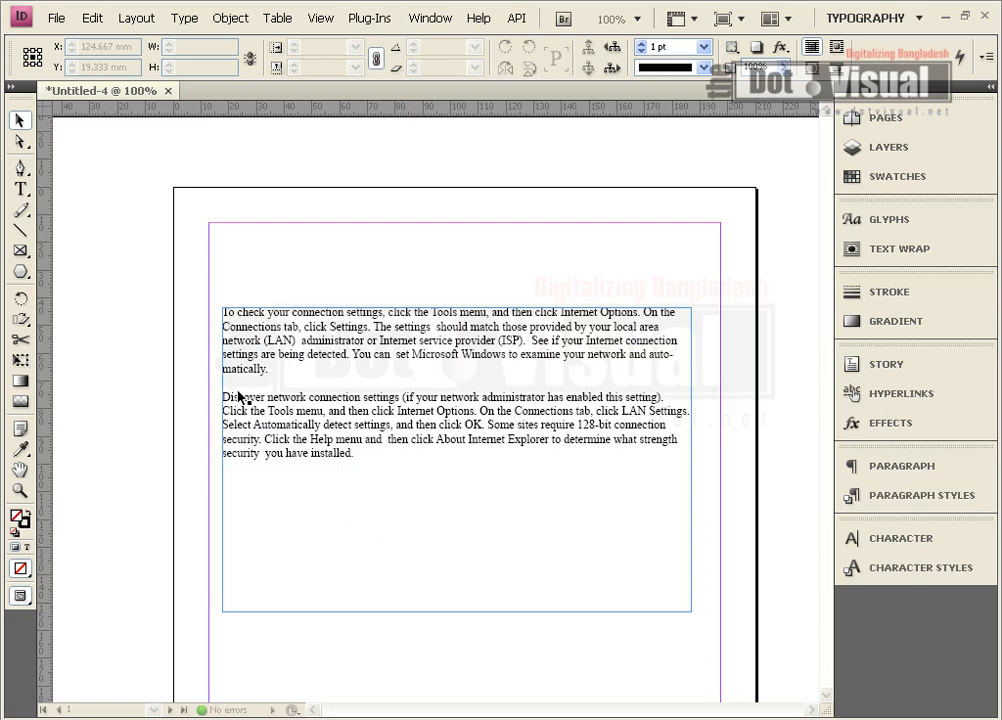
Move the text frame up to just below the page's top margin and widen it to about 176 mm.
left_click_drag(257, 360, 264, 285)
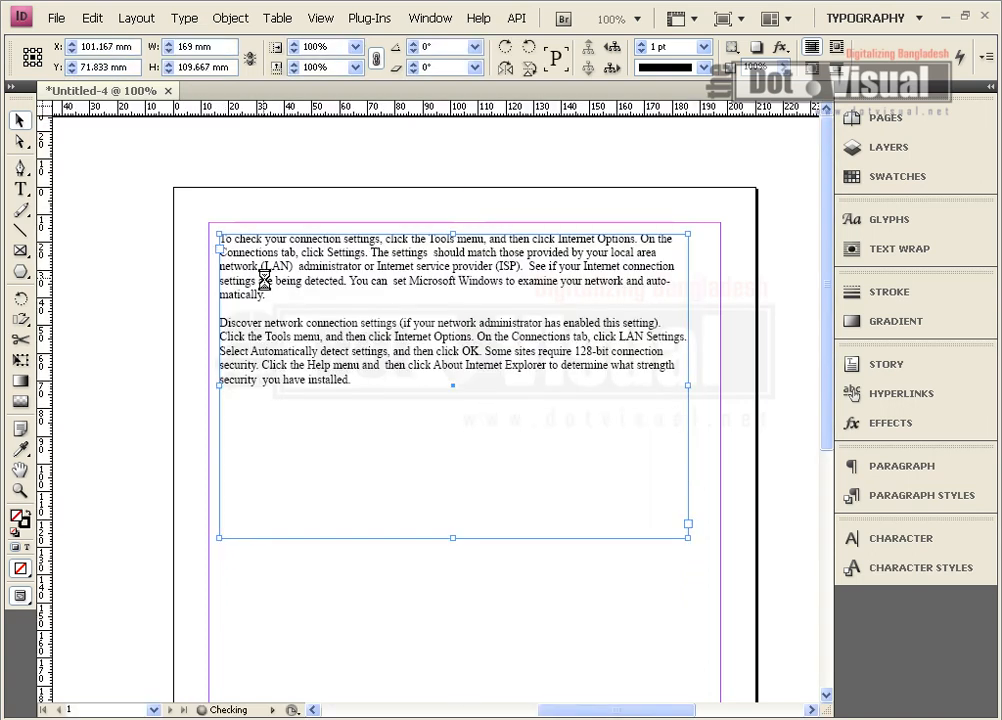
left_click_drag(688, 384, 707, 386)
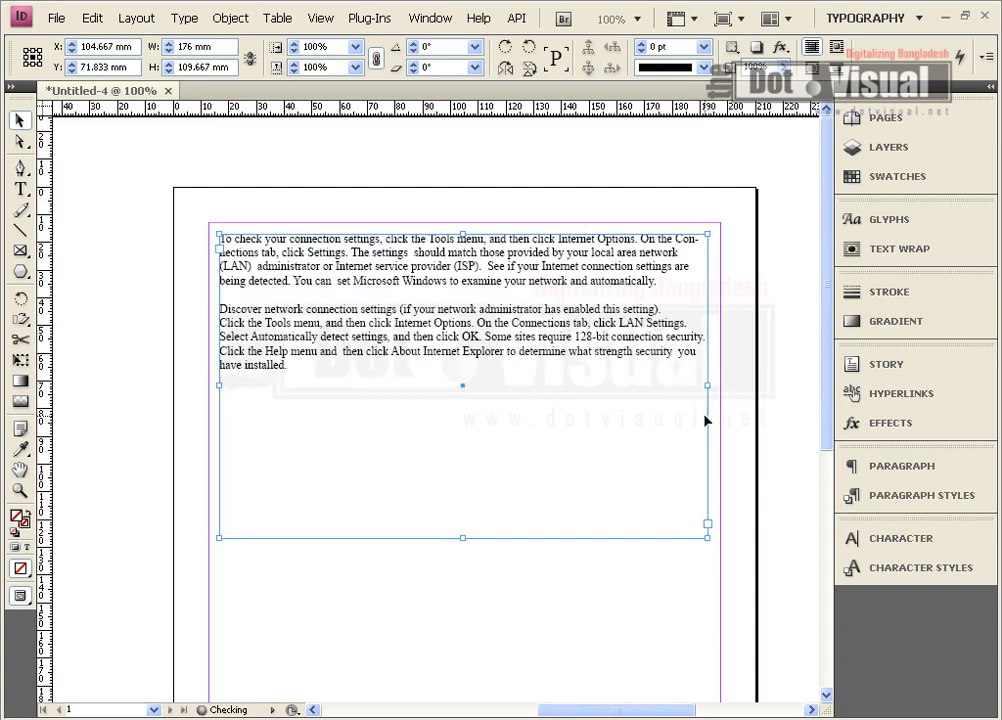
Select all the text in the frame and compare its character formatting options with its paragraph formatting options.
double_click(318, 282)
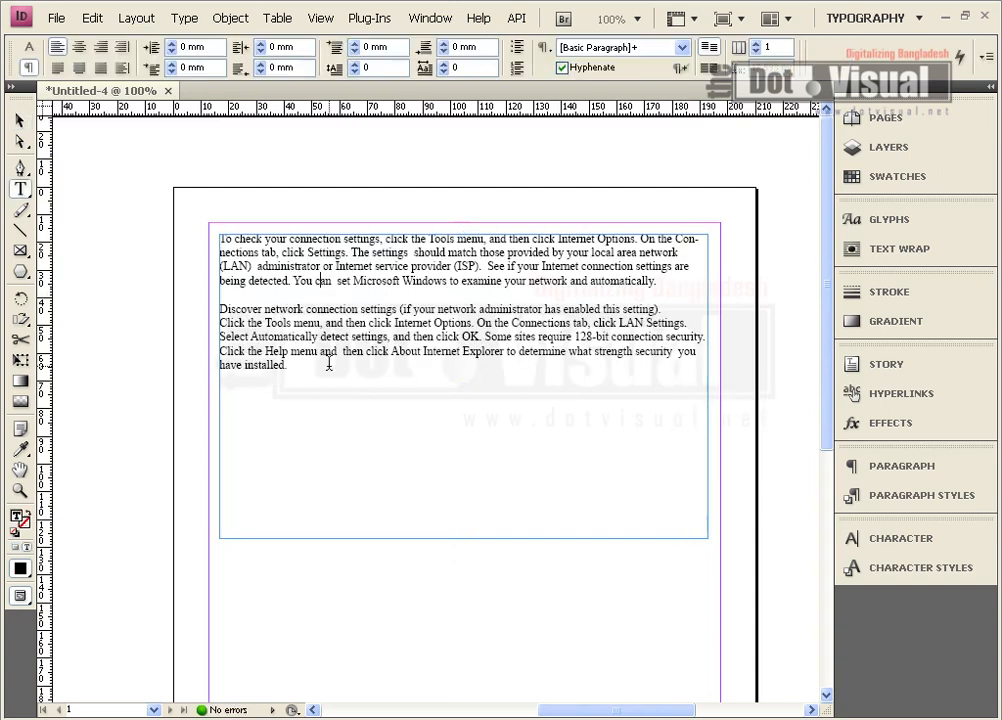
left_click_drag(321, 364, 161, 233)
left_click(311, 318)
left_click_drag(315, 365, 148, 224)
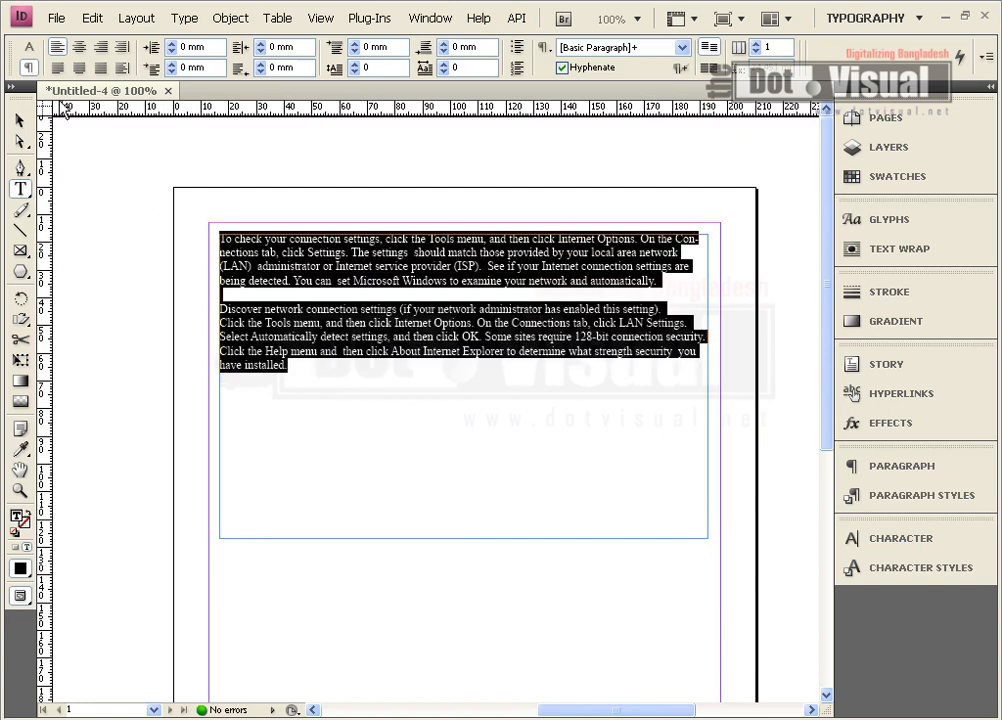
left_click(29, 46)
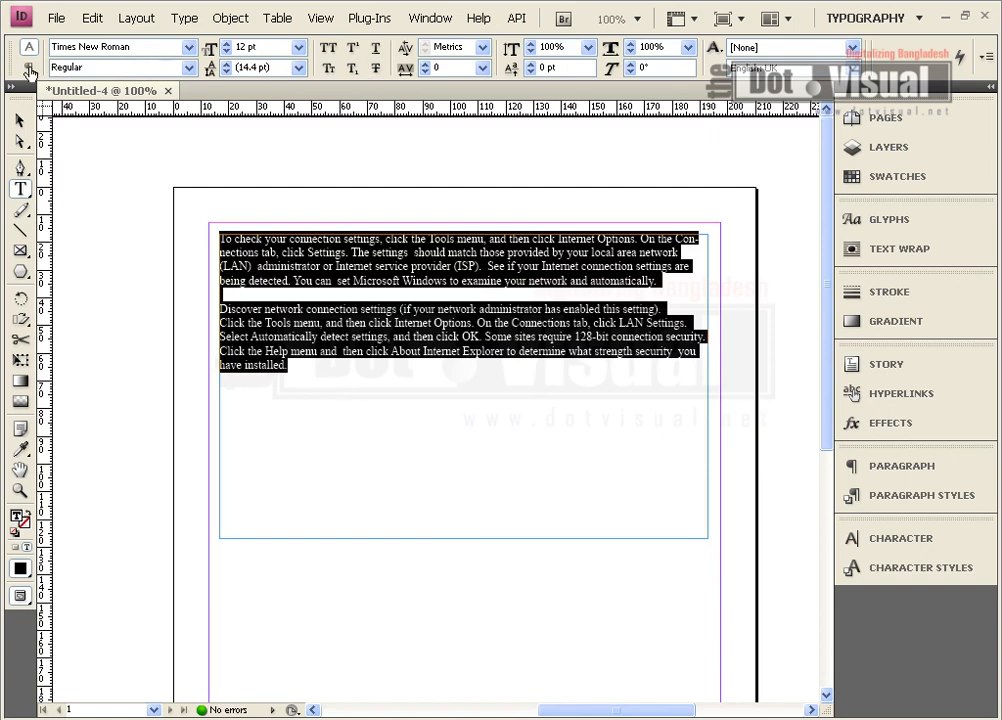
left_click(29, 67)
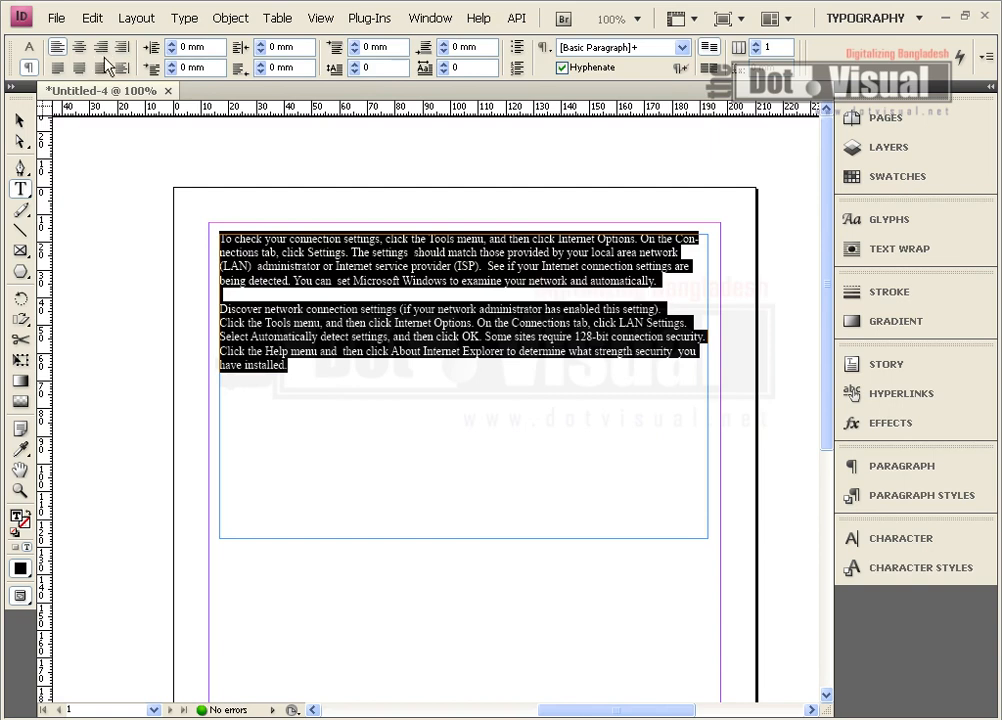
left_click(30, 50)
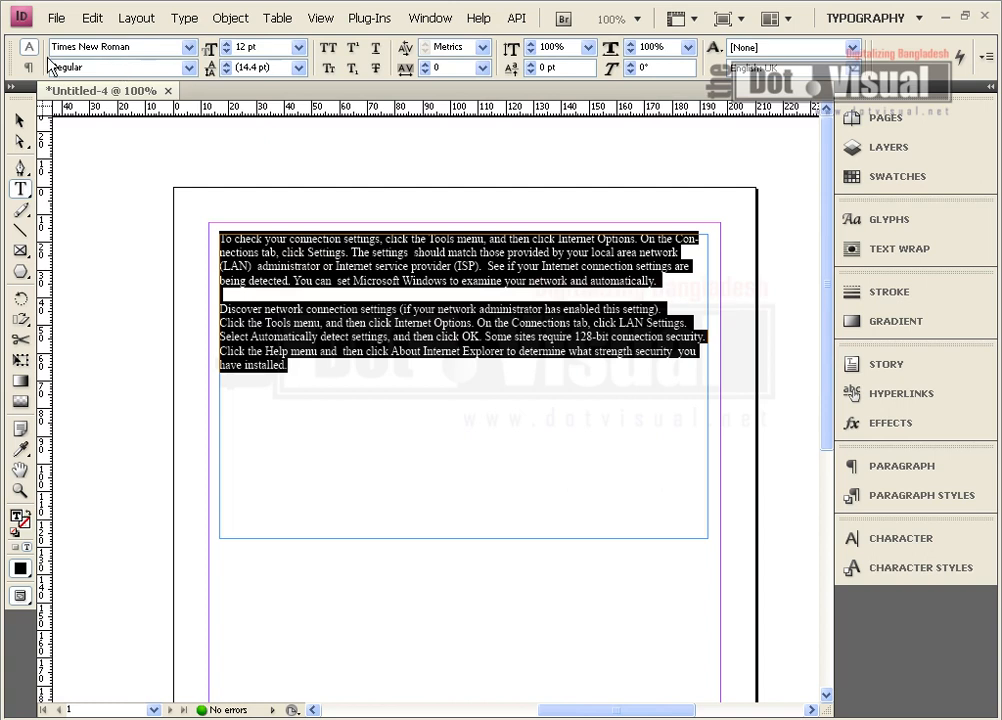
left_click(29, 67)
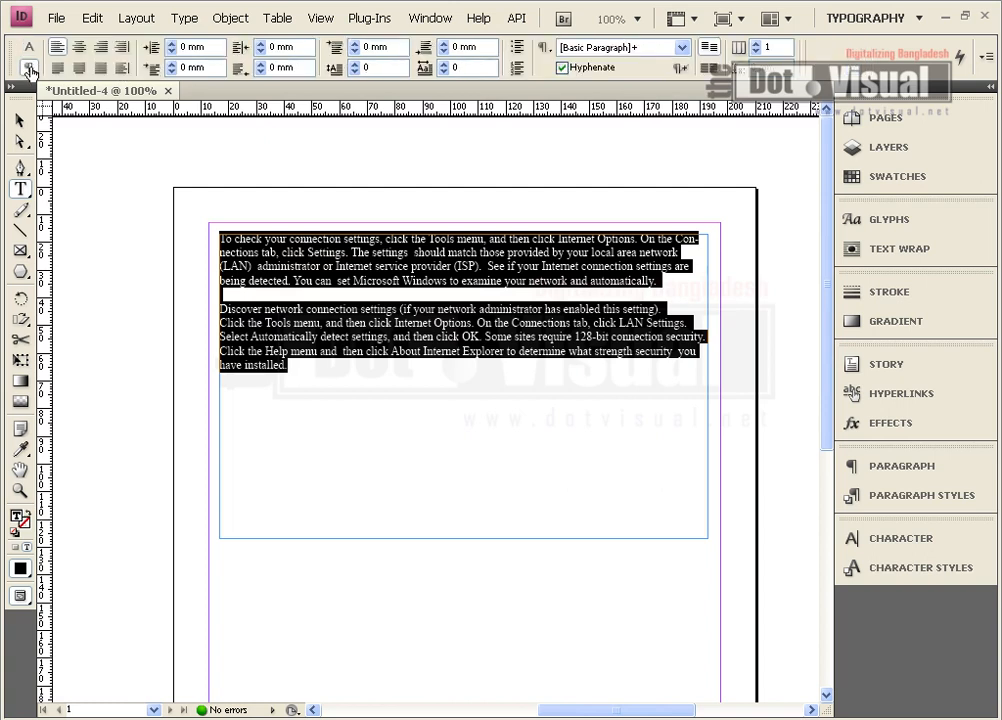
Try centre, right and the justified alignments on the selected text, ending with left alignment.
left_click(78, 49)
left_click(99, 49)
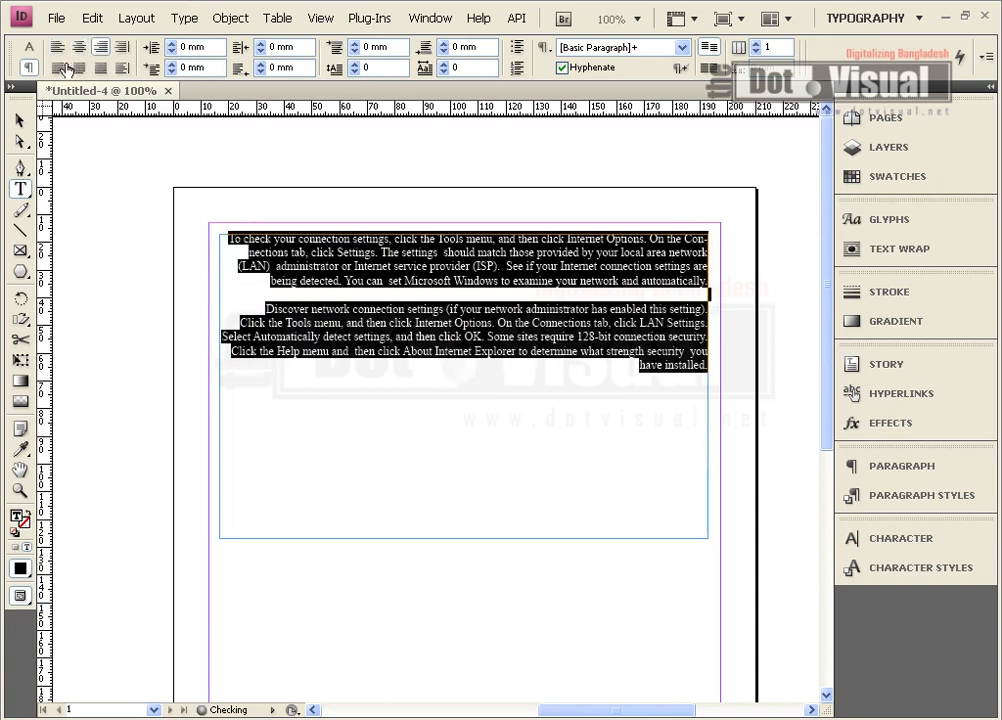
left_click(59, 68)
left_click(78, 68)
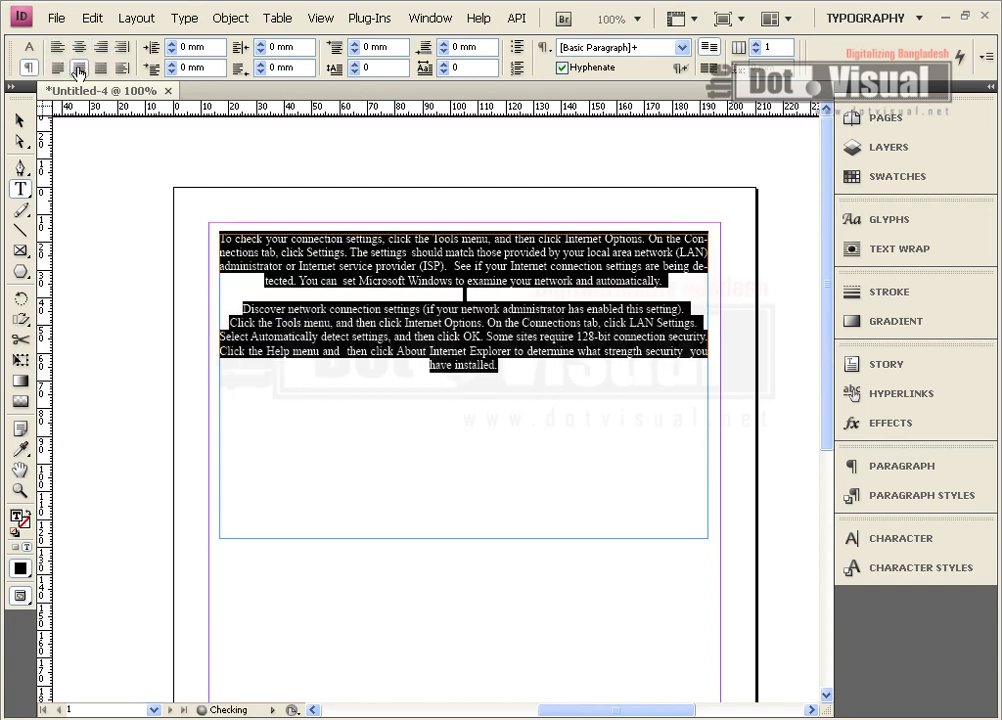
left_click(100, 68)
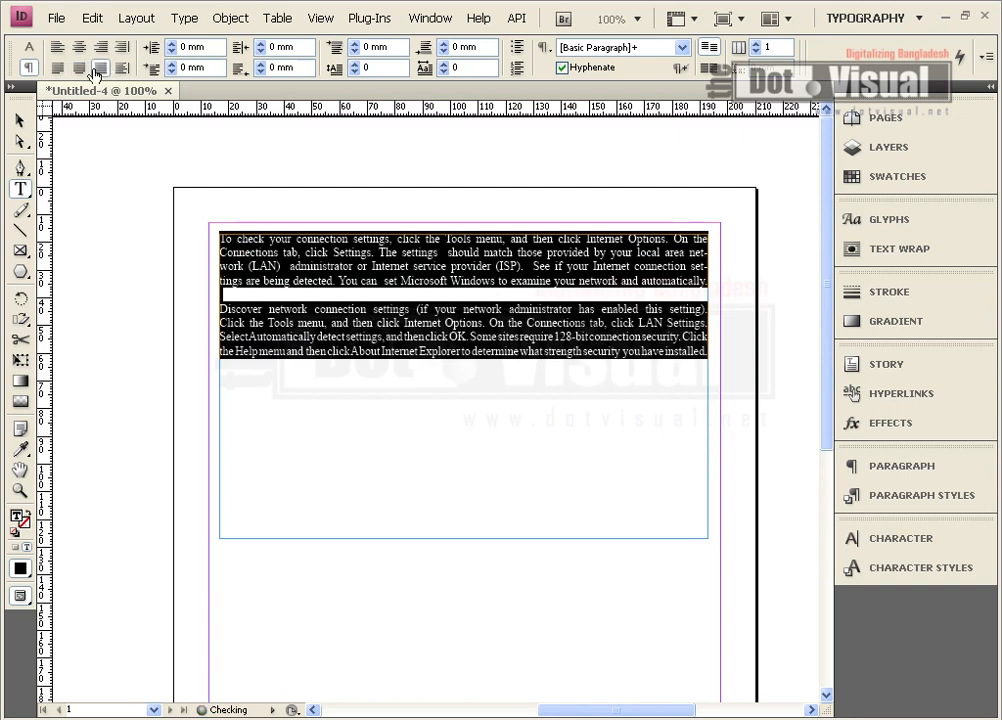
left_click(57, 47)
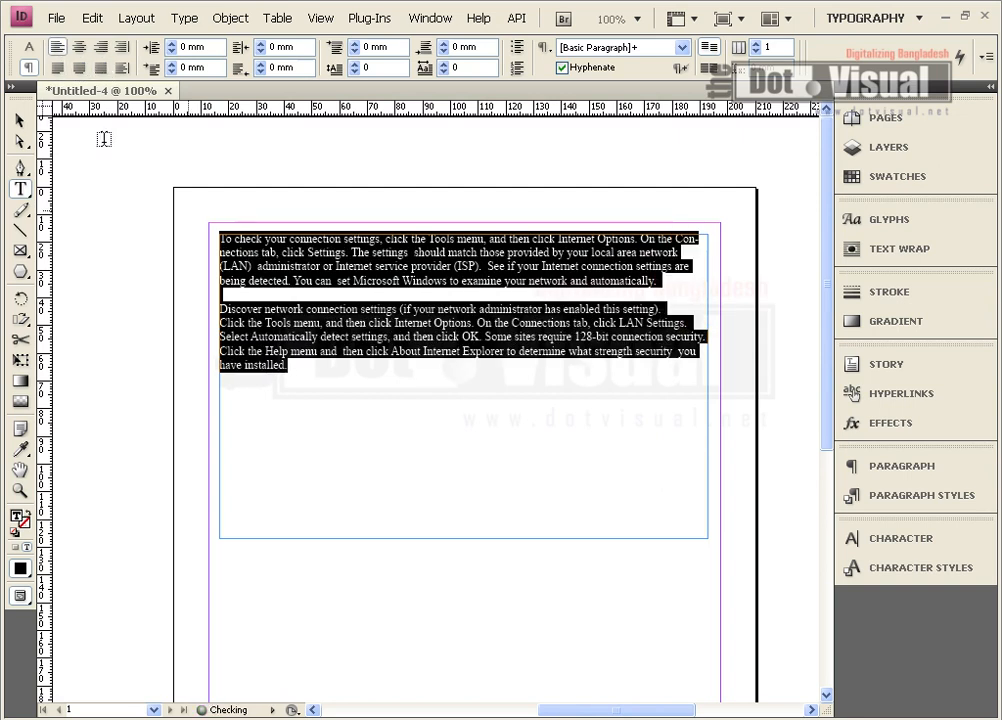
Compare the justified alignments on the selected text and settle on justify with the last line aligned left.
left_click(78, 68)
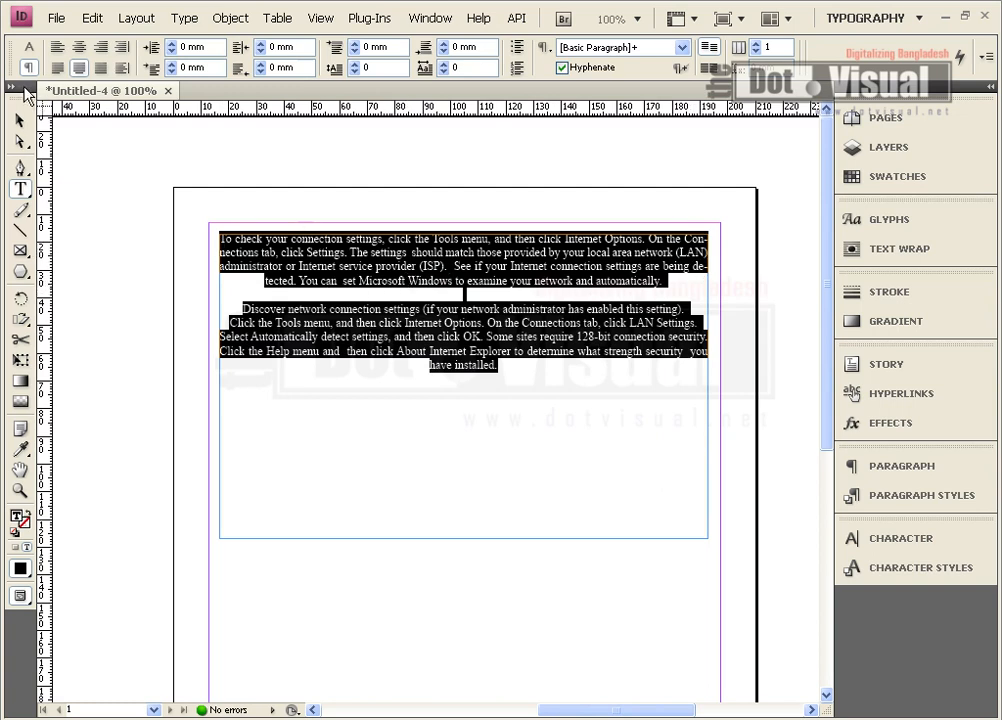
left_click(57, 68)
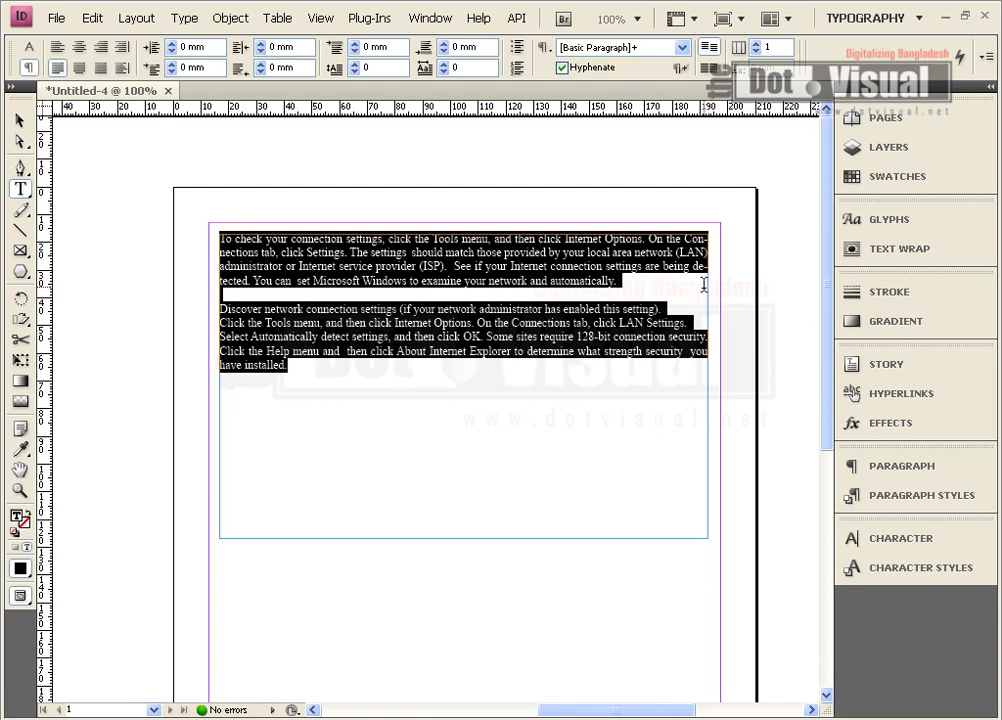
left_click(79, 67)
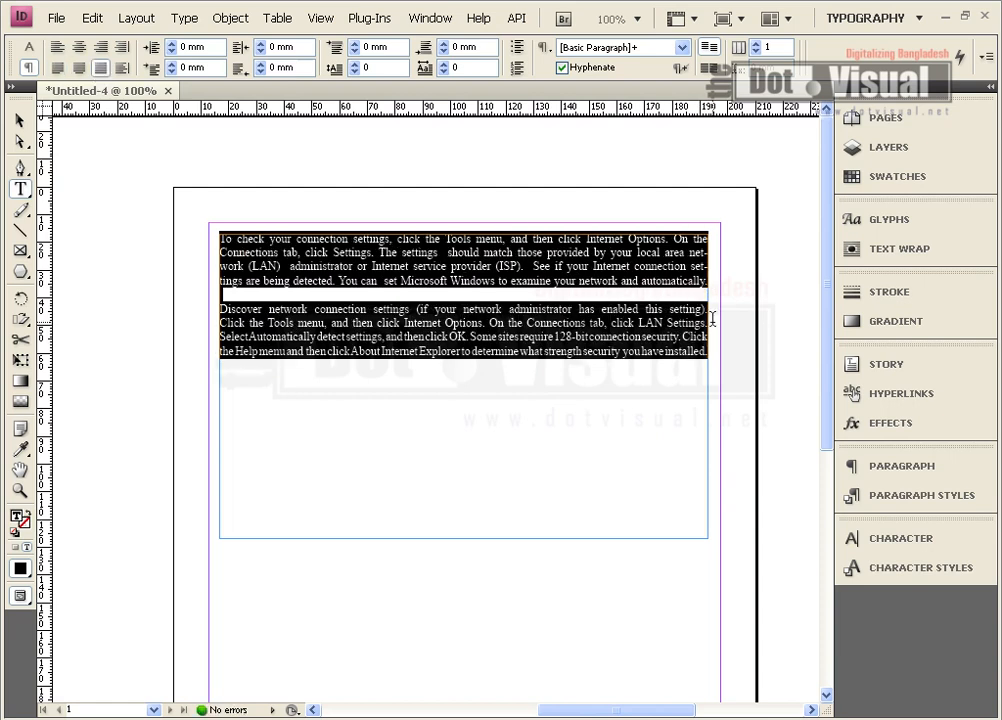
left_click(58, 67)
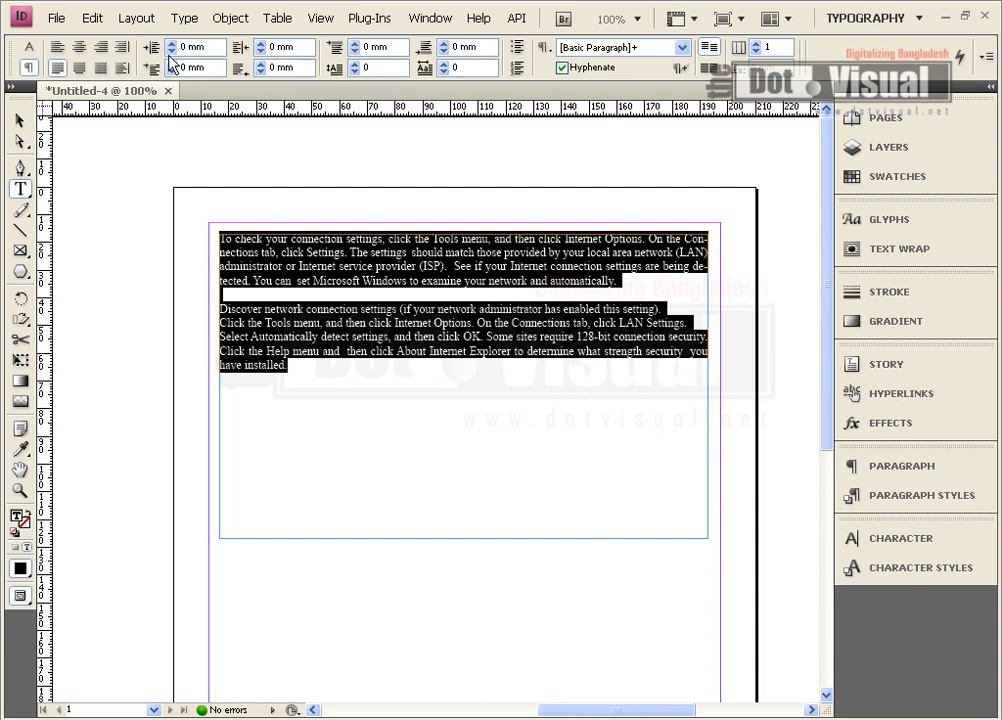
Set the left indent of the selected paragraphs to 6 mm.
left_click(171, 47)
left_click(171, 47)
left_click(171, 47)
left_click(171, 47)
left_click(171, 47)
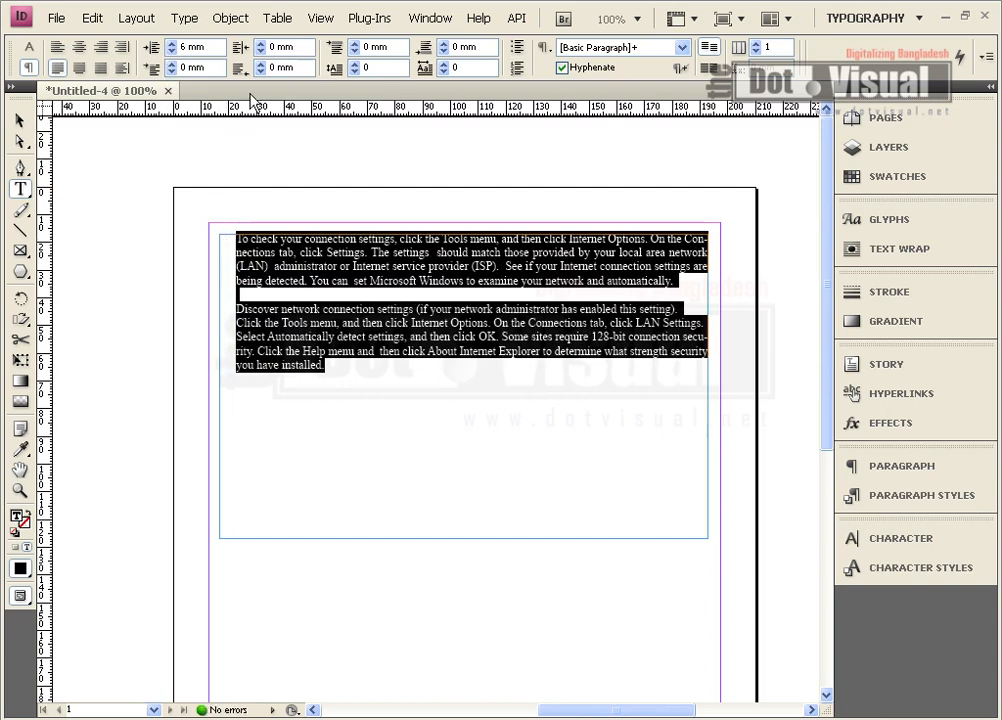
Set the right indent of the selected paragraphs to 6 mm.
left_click(259, 44)
left_click(259, 44)
left_click(259, 44)
left_click(259, 44)
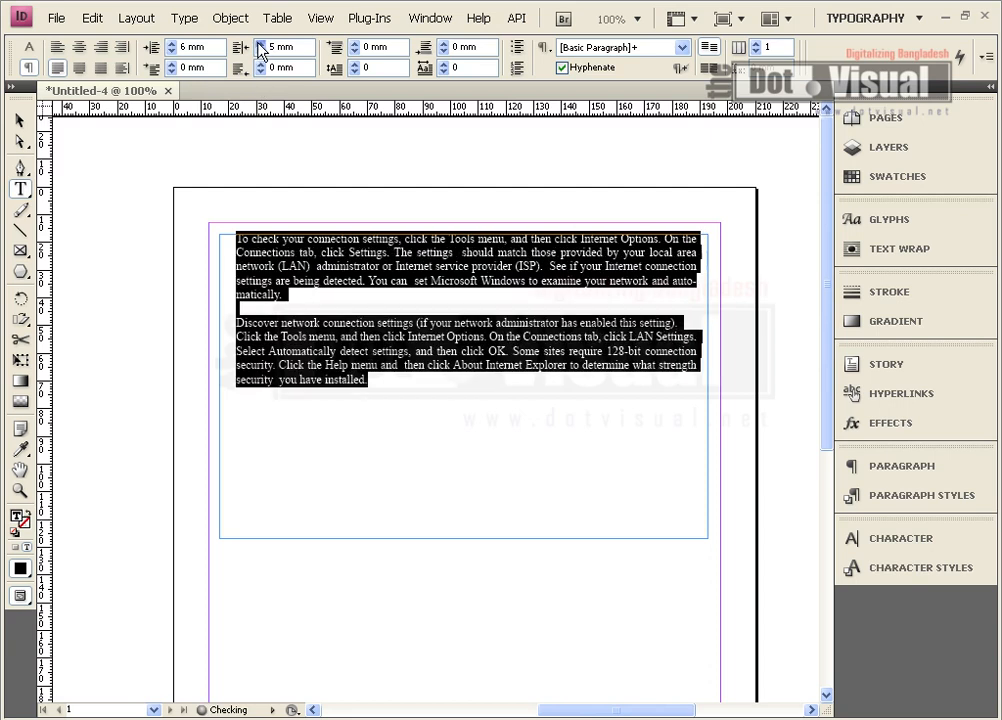
left_click(259, 44)
left_click(259, 44)
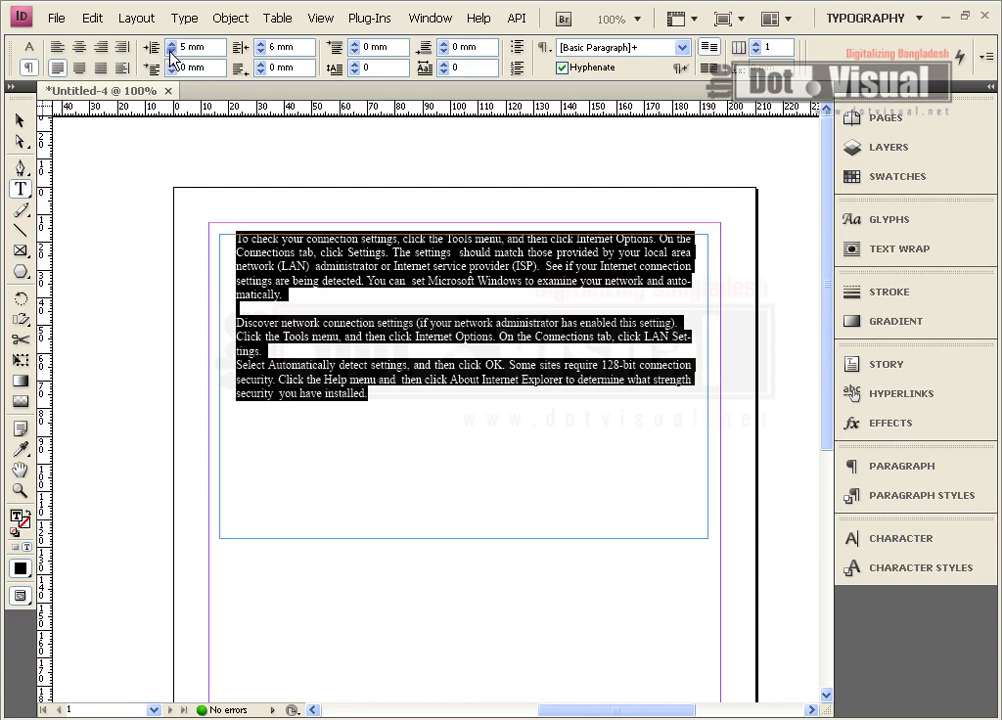
Reset the left and right indents of the selected paragraphs to 0 mm.
left_click(171, 51)
left_click(171, 51)
left_click(171, 51)
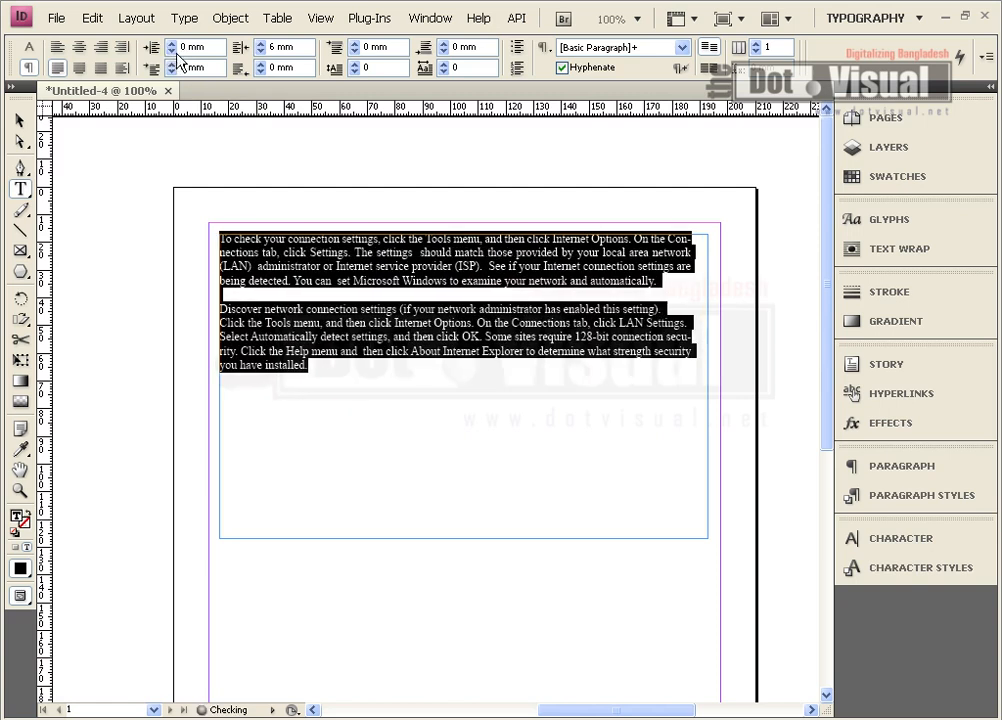
left_click(260, 51)
left_click(260, 51)
left_click(260, 51)
left_click(260, 51)
left_click(260, 51)
left_click(260, 51)
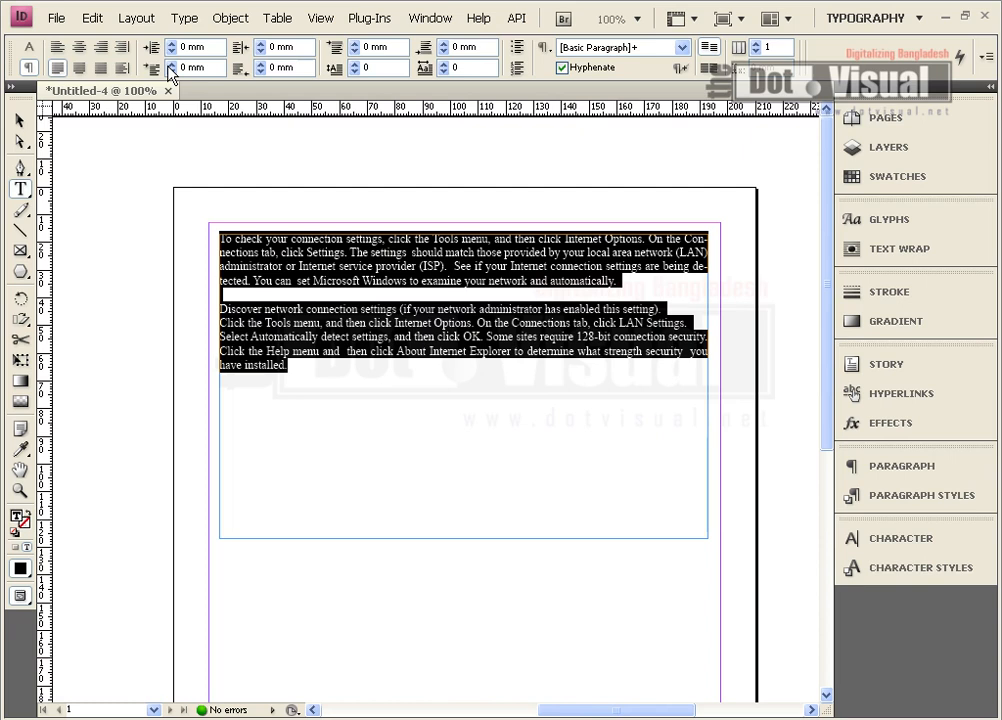
Set the first-line indent of the selected paragraphs to 3 mm and deselect the text.
left_click(169, 66)
left_click(169, 64)
left_click(169, 64)
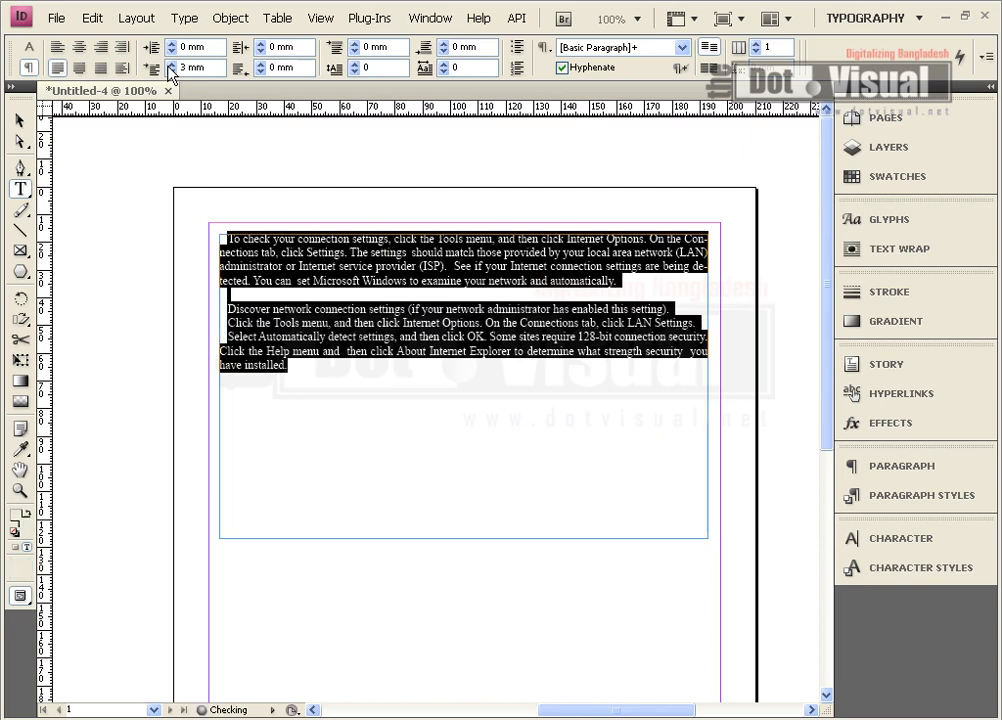
left_click(266, 333)
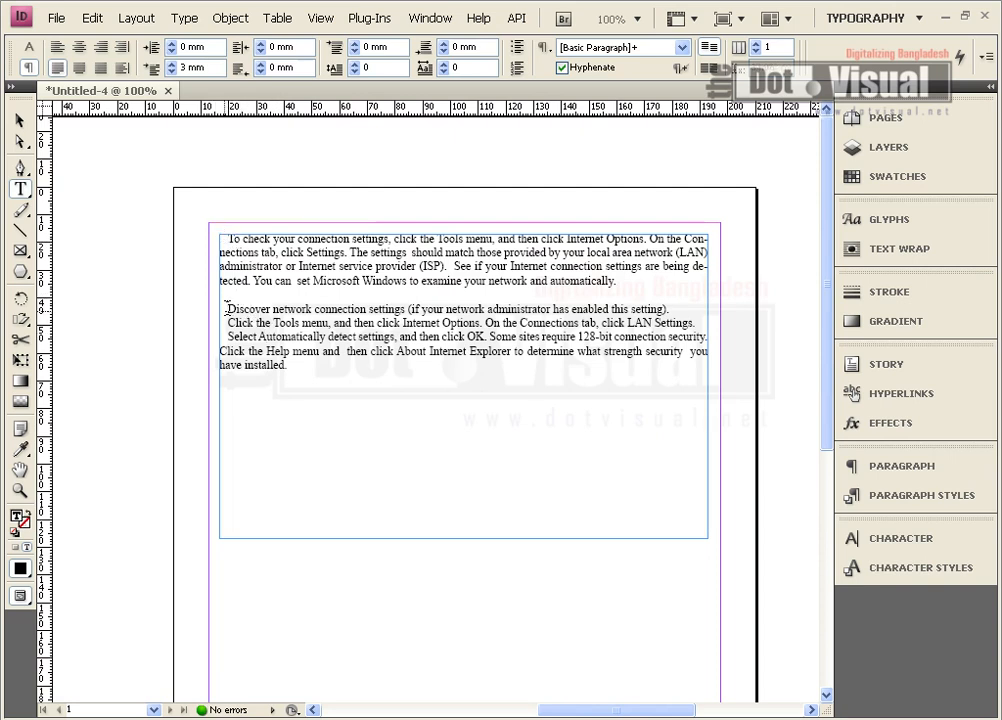
Remove the line breaks after "this setting)." and "LAN Settings." so the "Discover network" text forms one continuous paragraph.
left_click(220, 309)
left_click(666, 309)
key("Delete")
key("Delete")
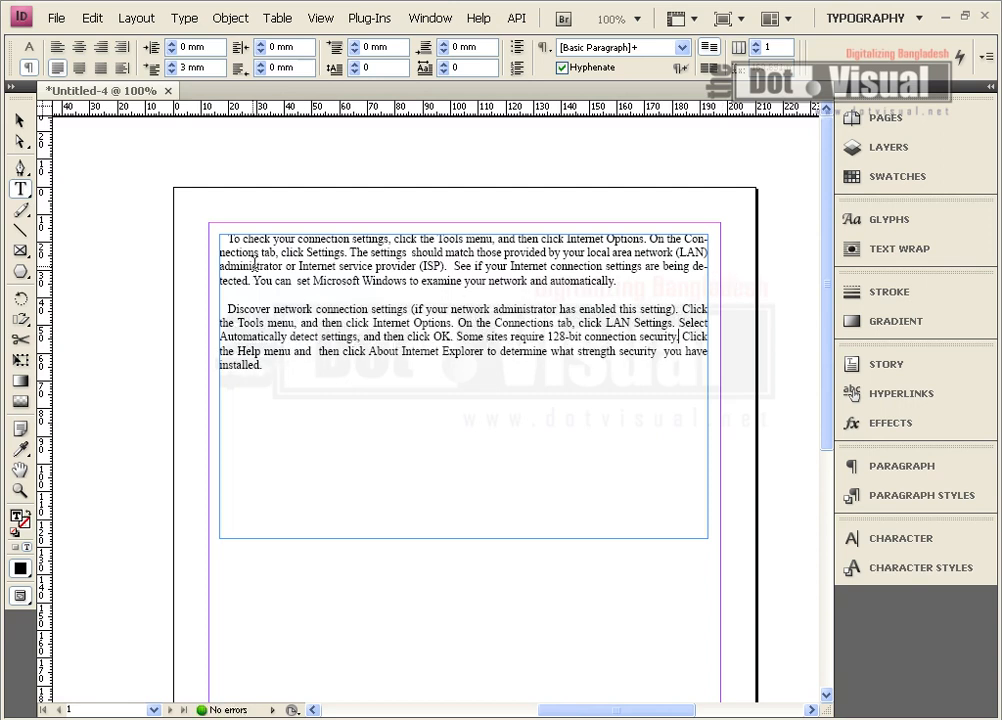
Select all the text again and reset its first-line indent to 0 mm.
left_click_drag(240, 323, 207, 307)
left_click(239, 317)
left_click_drag(264, 366, 254, 113)
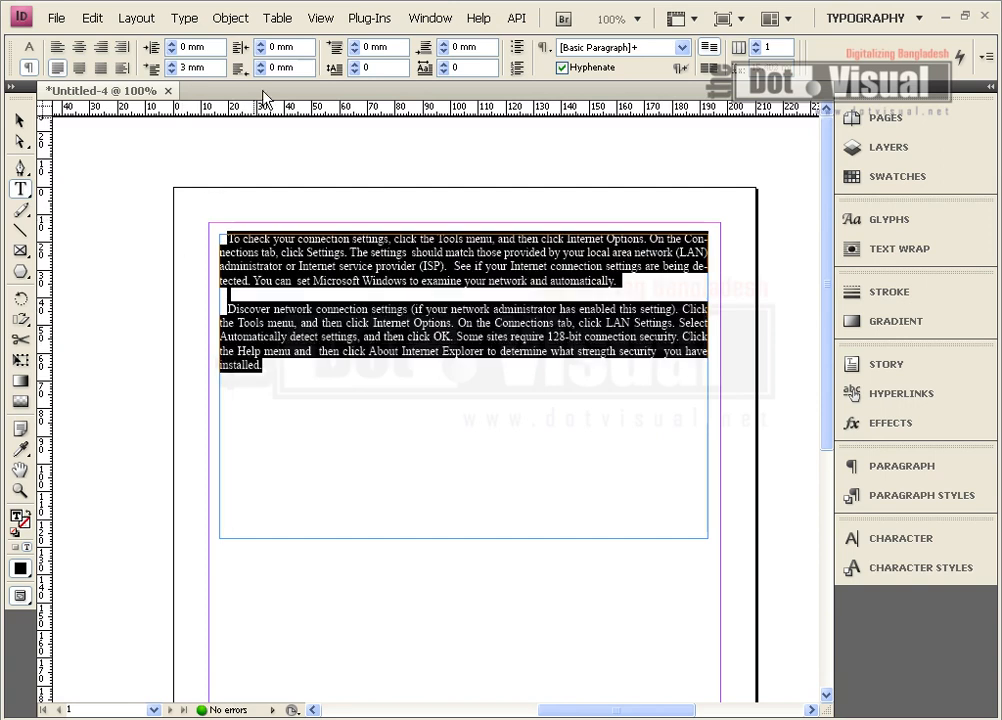
left_click(172, 72)
left_click(172, 72)
left_click(172, 72)
left_click(255, 292)
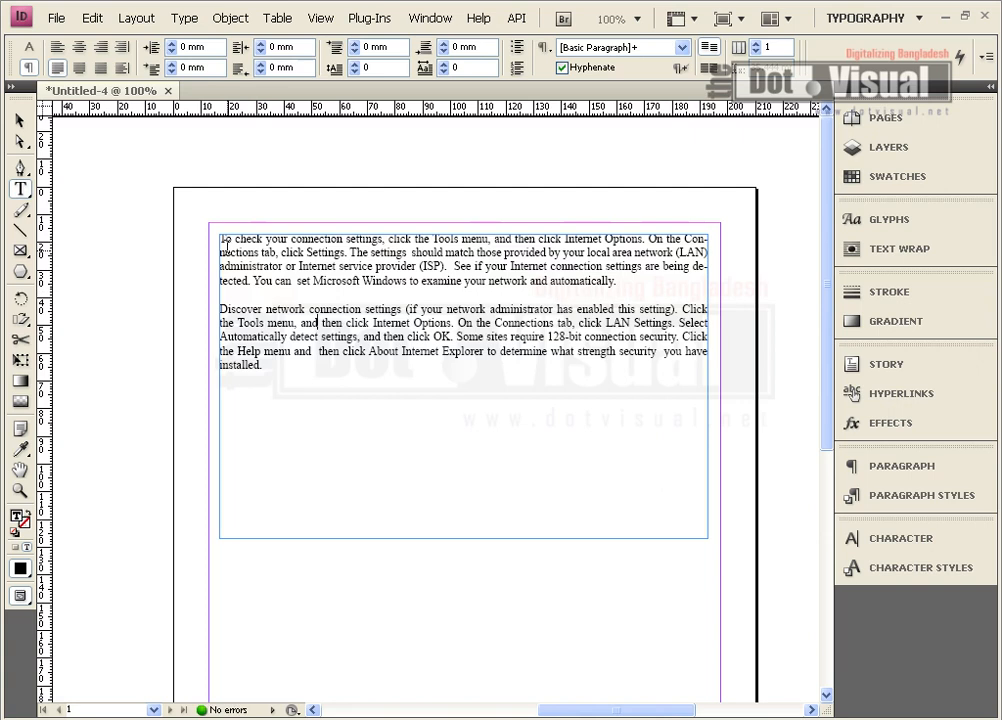
Select both paragraphs and set their first-line indent to 5 mm.
left_click_drag(270, 366, 139, 233)
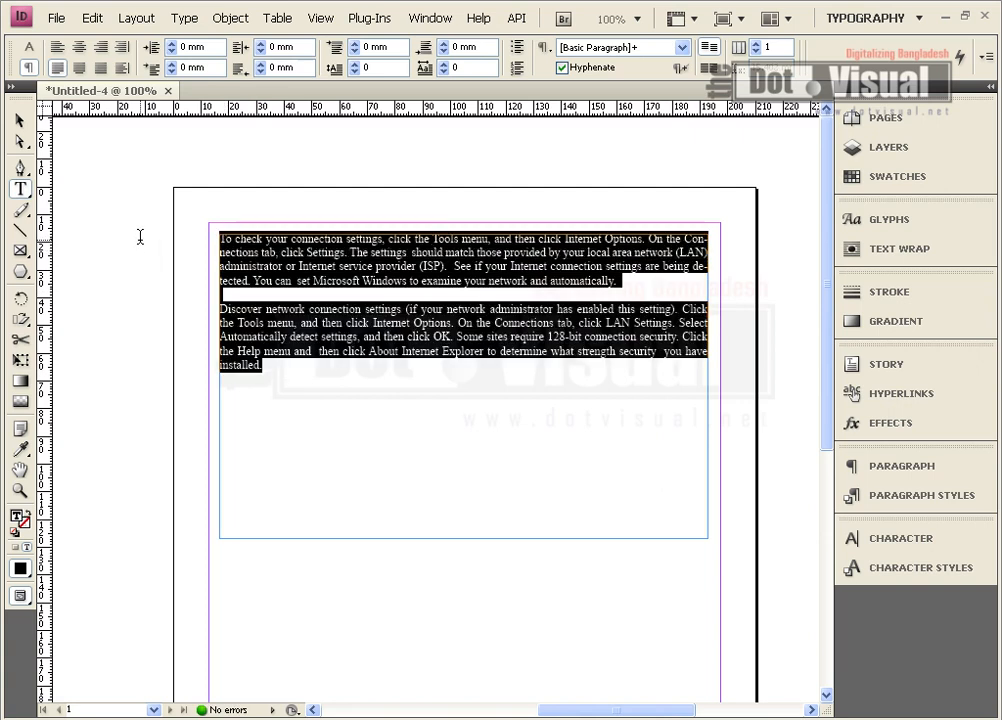
left_click(172, 64)
left_click(172, 64)
left_click(172, 64)
left_click(172, 64)
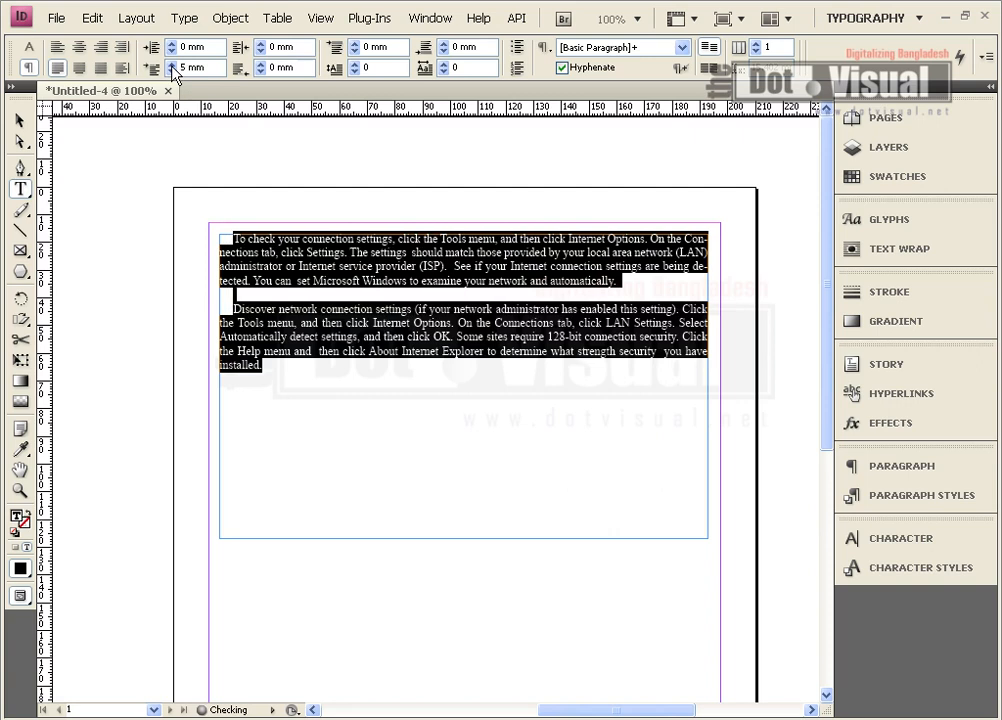
left_click(270, 252)
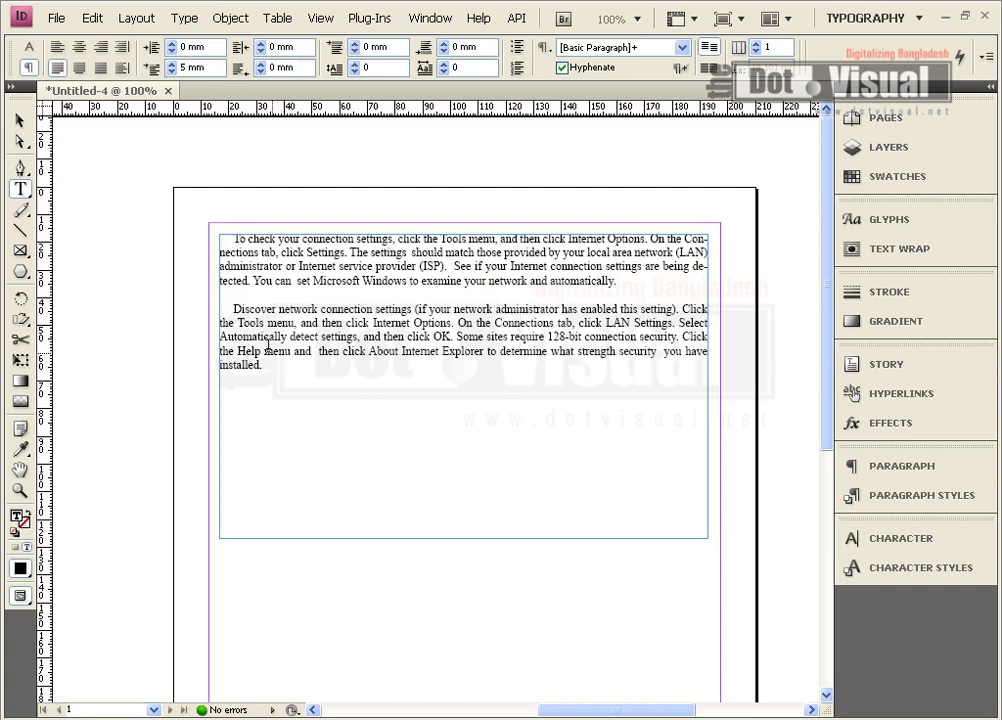
Reselect all the text in the frame and return its first-line indent to 0 mm.
left_click_drag(280, 365, 139, 221)
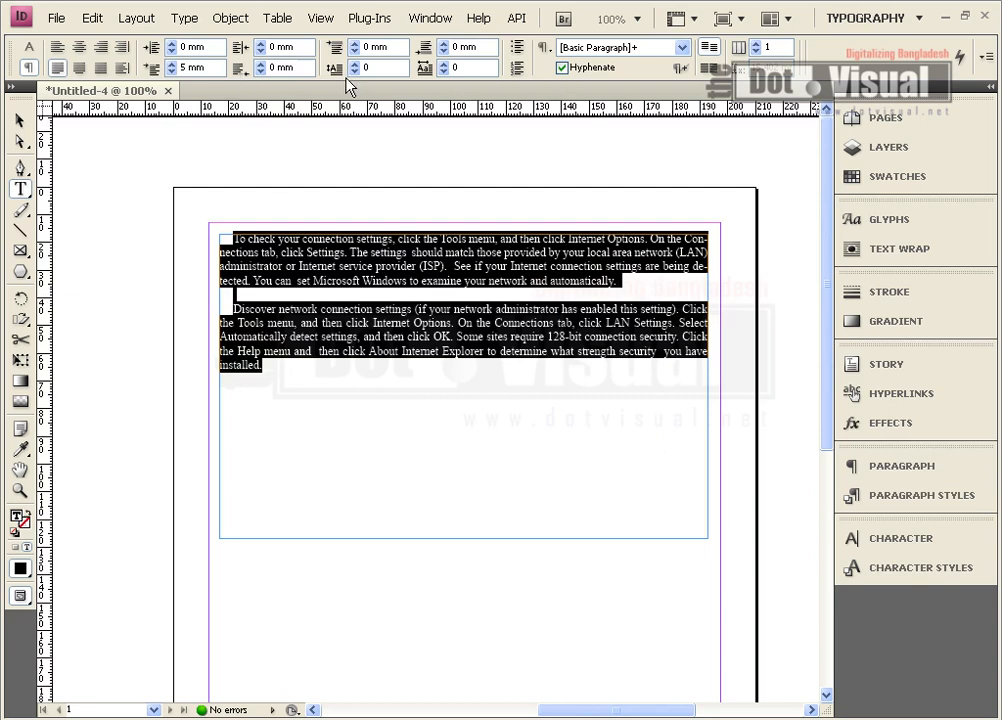
left_click(172, 72)
left_click(173, 73)
left_click(173, 73)
left_click(173, 73)
left_click(172, 72)
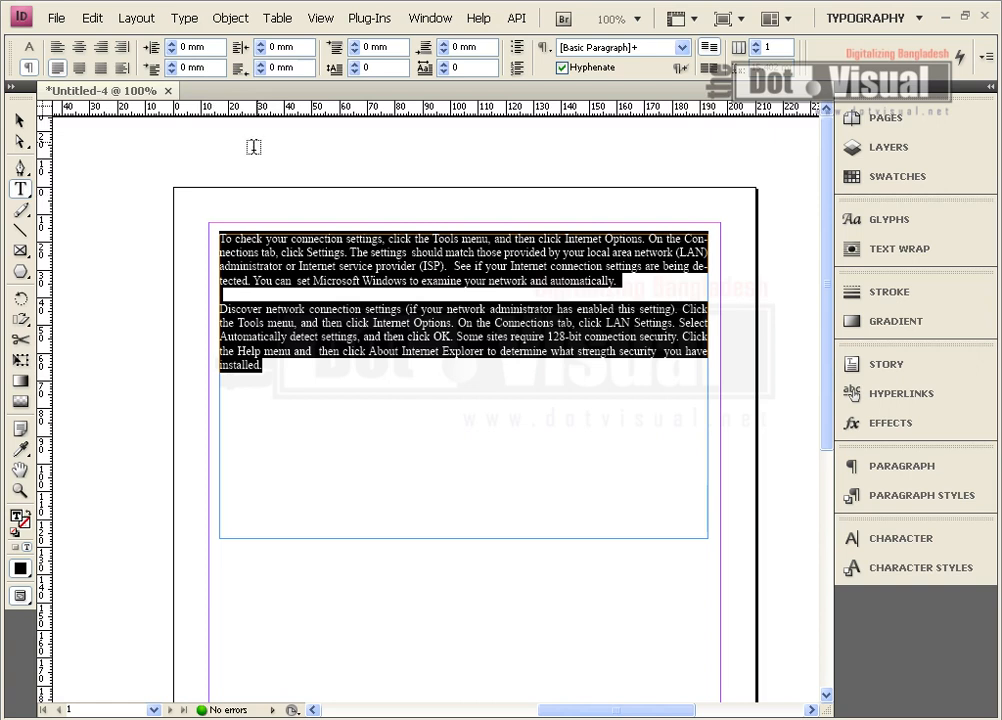
Try 2 mm of space before the selected paragraphs, and reset it to 0 mm.
left_click(356, 44)
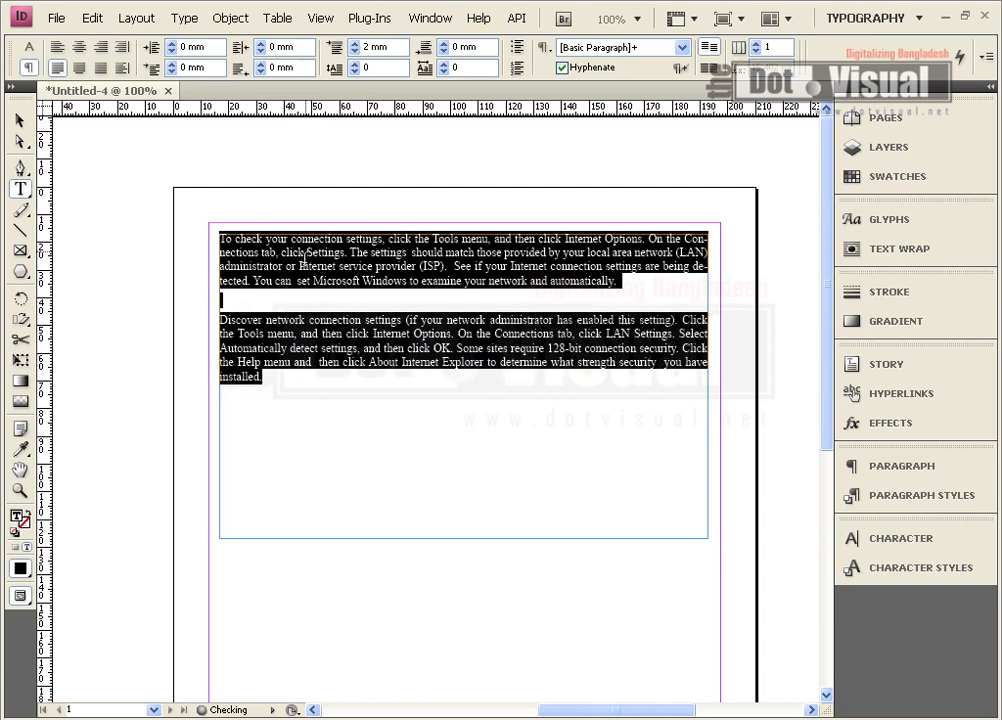
left_click(355, 51)
left_click(355, 51)
left_click(355, 51)
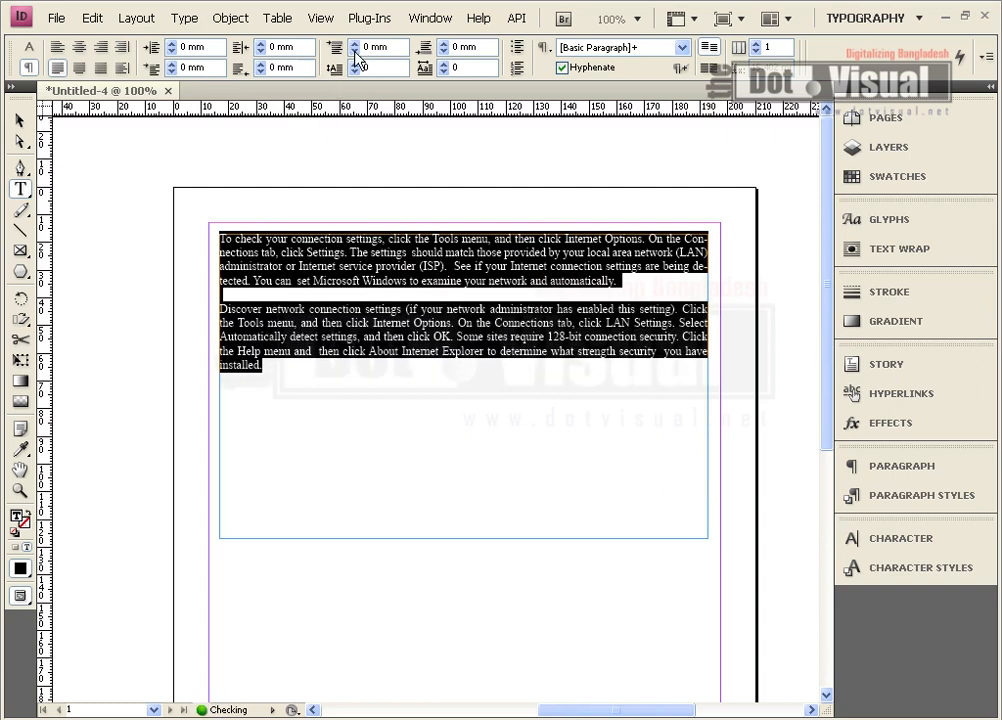
Try adding space after the selected paragraphs, and reset it to 0 mm.
left_click(442, 47)
left_click(442, 47)
left_click(442, 47)
left_click(442, 54)
left_click(442, 54)
left_click(442, 54)
Apply a one-character drop cap two lines high to the selected paragraphs and deselect the text.
left_click(355, 64)
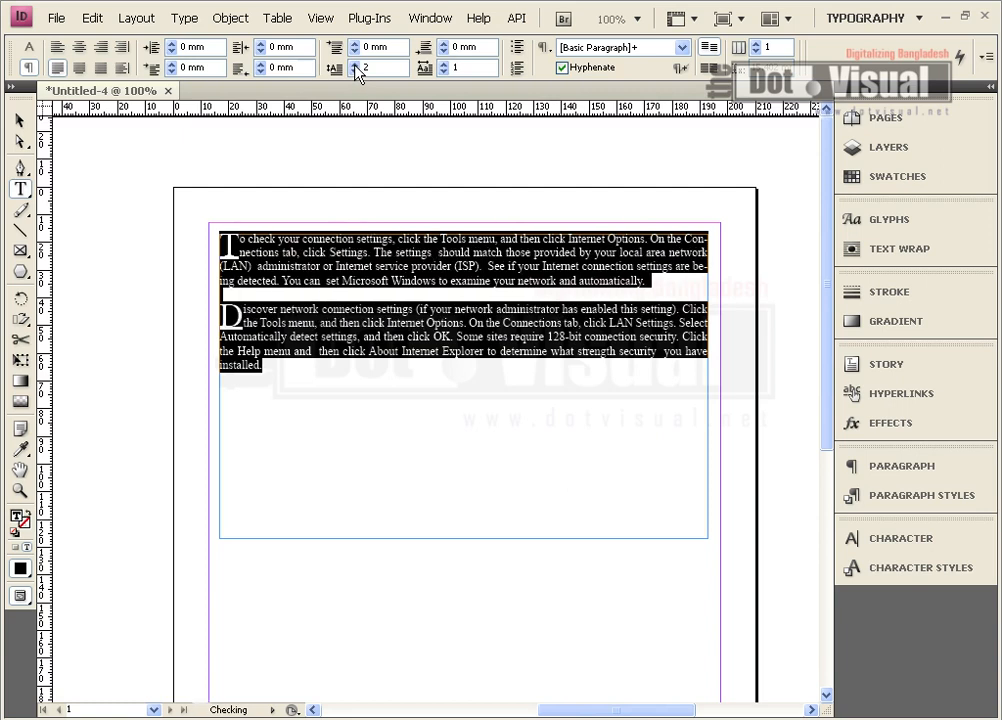
left_click(256, 231)
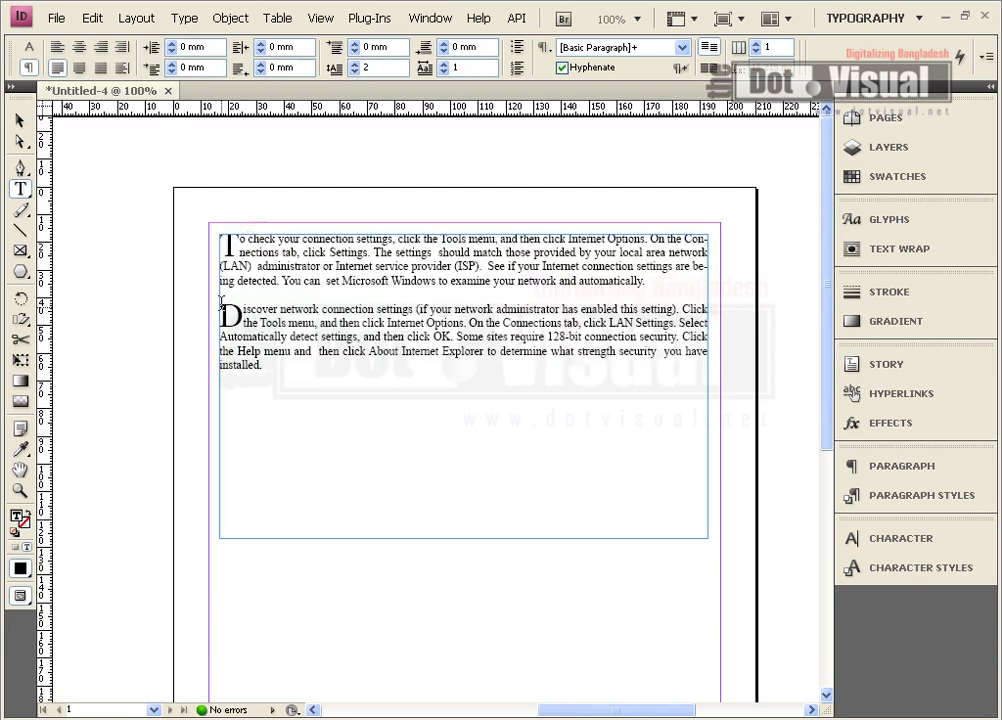
Try a drop cap three lines high on all the text, and return it to two lines.
left_click_drag(257, 358, 161, 204)
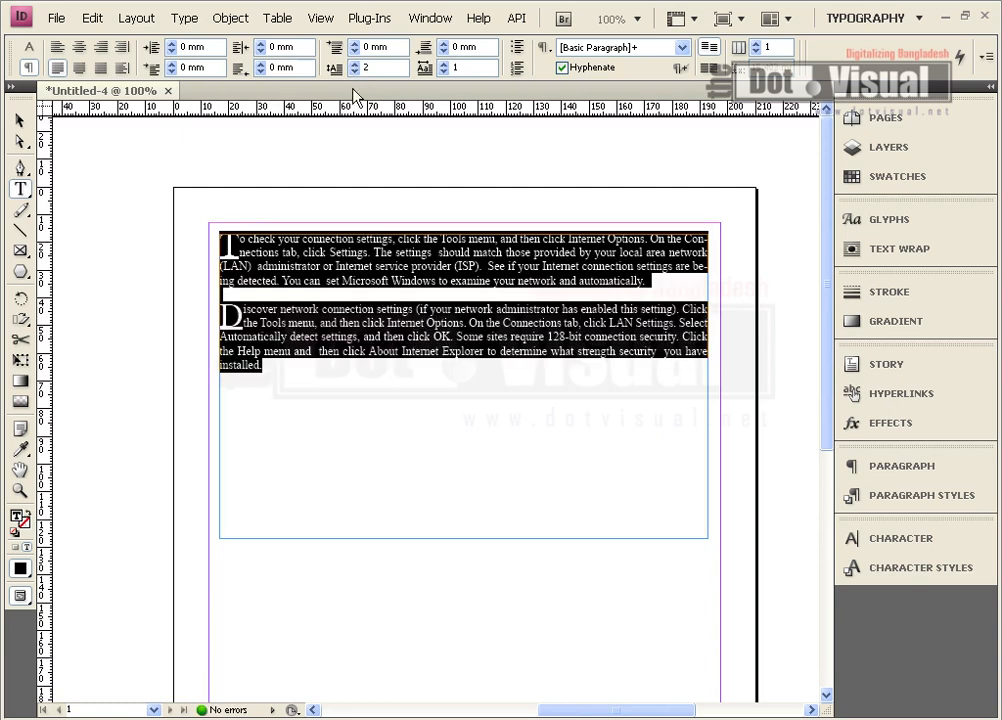
left_click(355, 64)
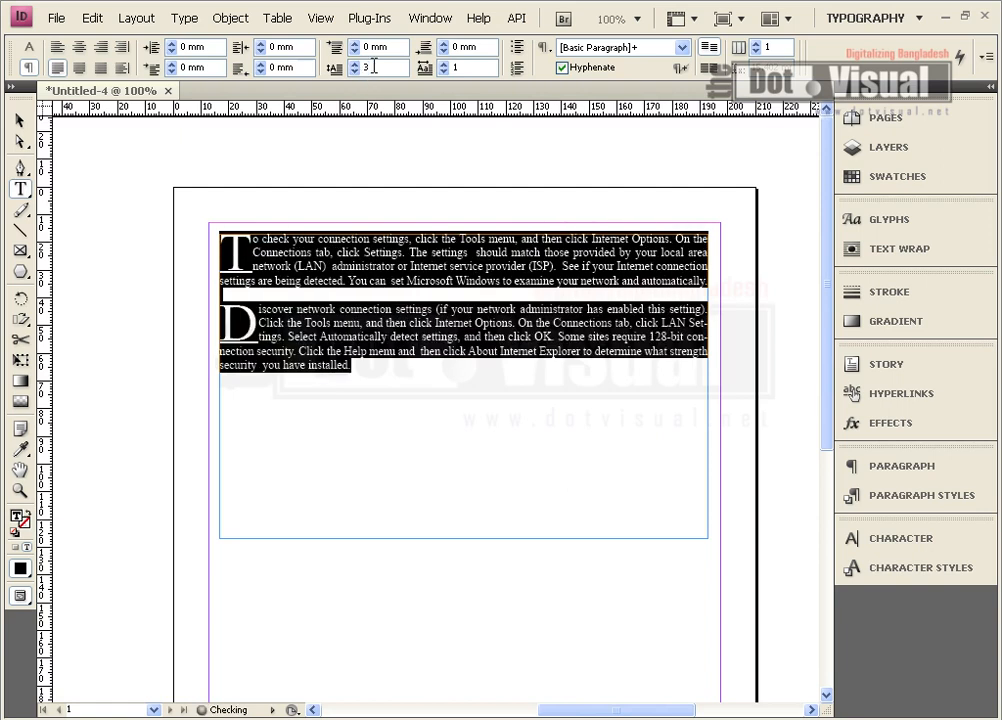
left_click(355, 72)
left_click(355, 72)
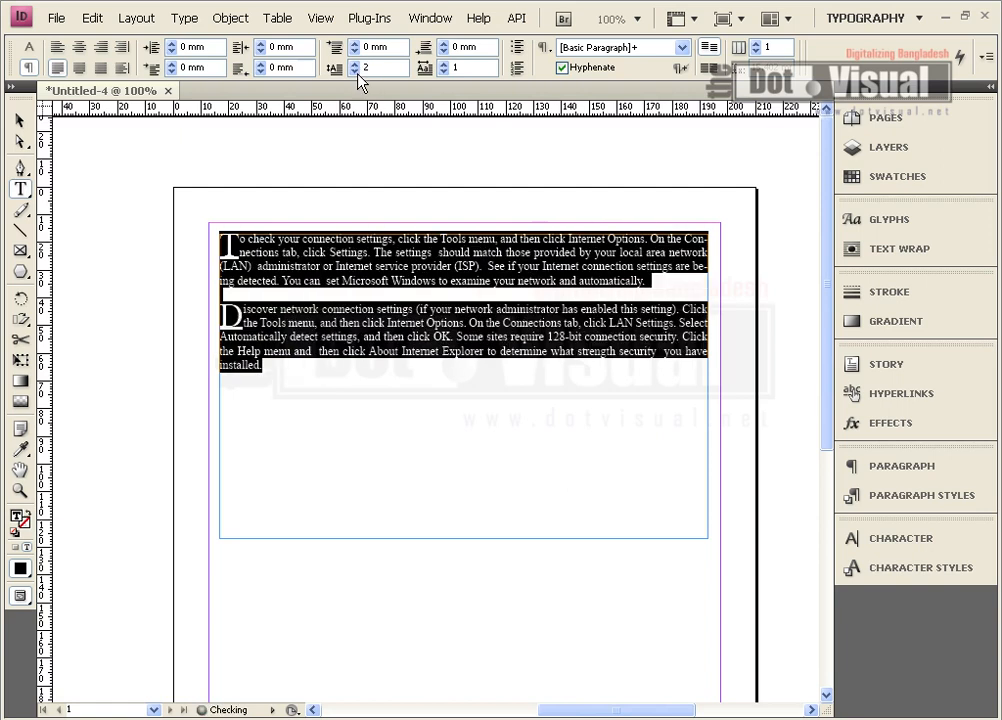
left_click(244, 271)
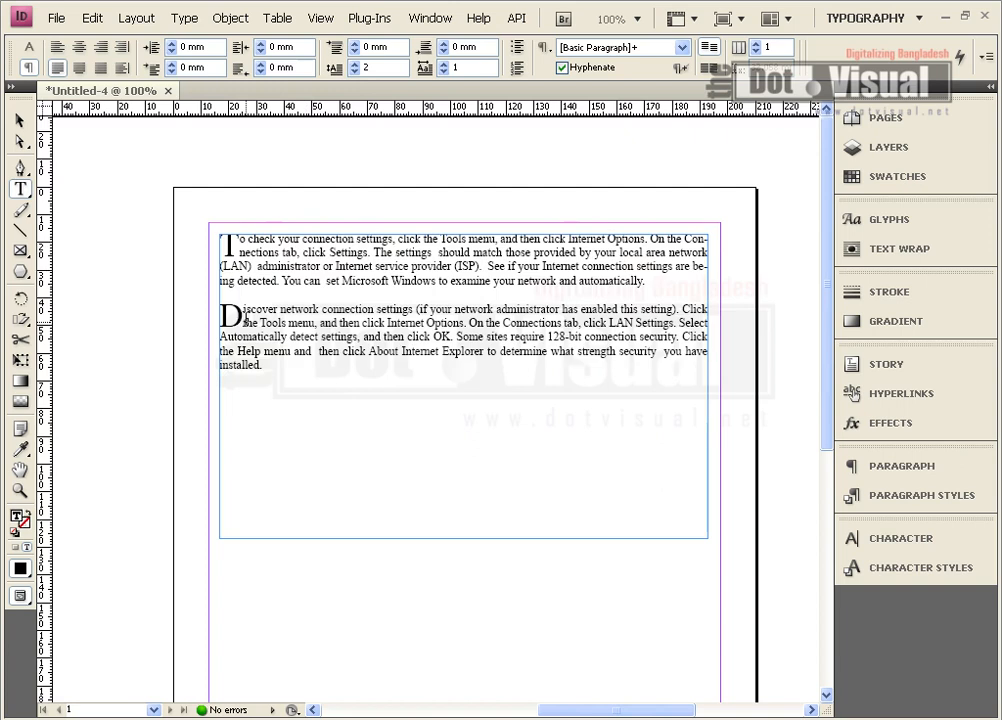
Try a four-character drop cap on all the text, and reduce it to three characters.
key("ctrl+a")
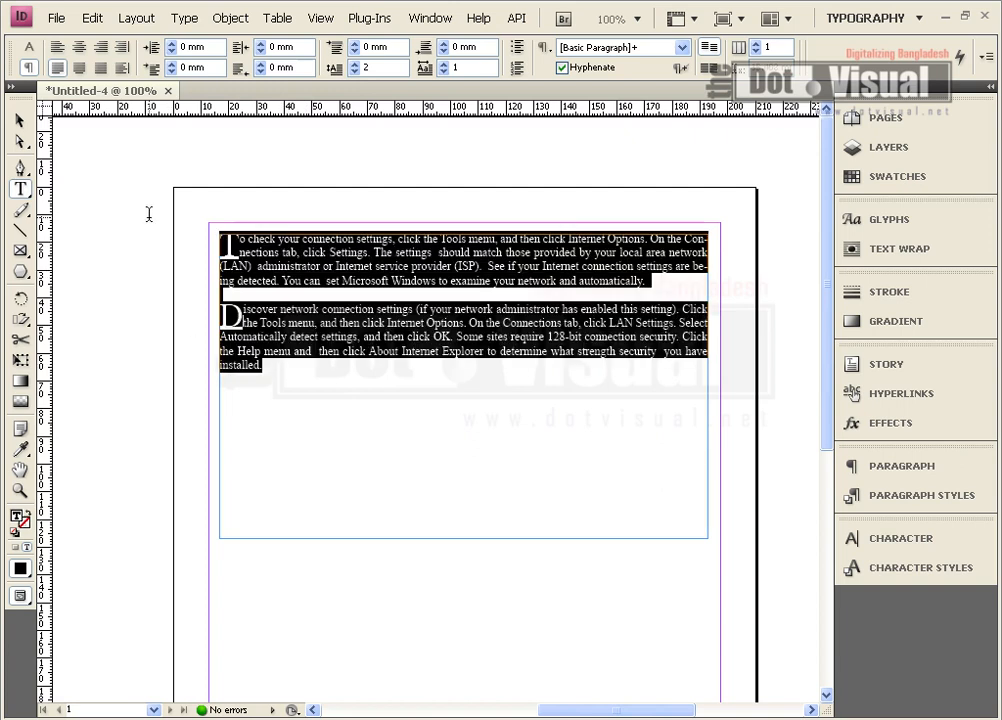
left_click(445, 66)
left_click(445, 66)
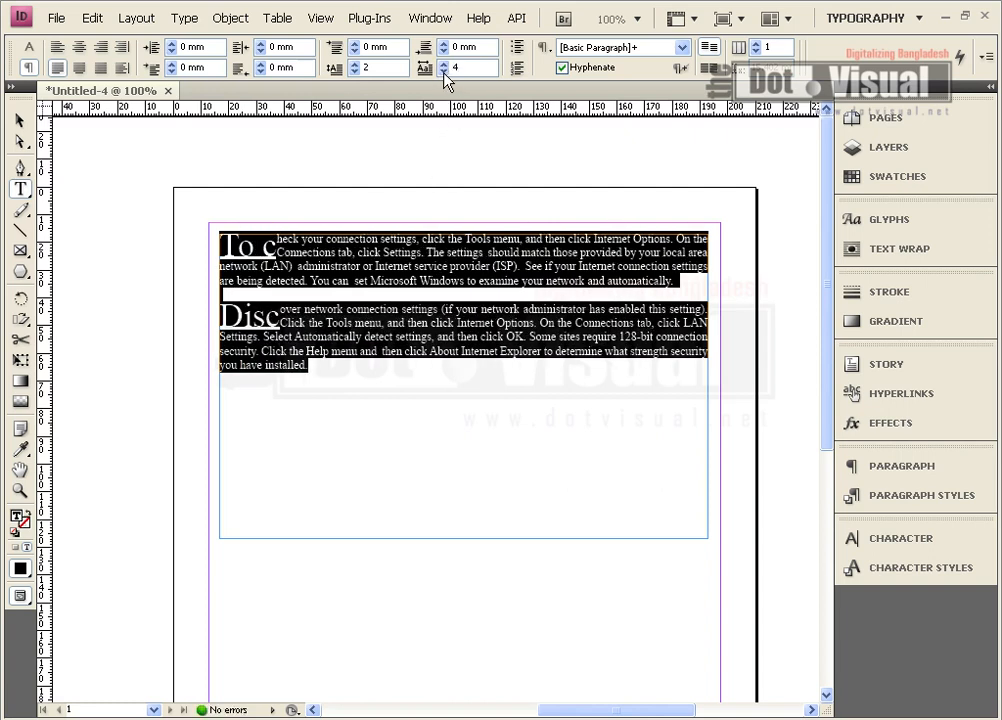
left_click(443, 72)
left_click(420, 293)
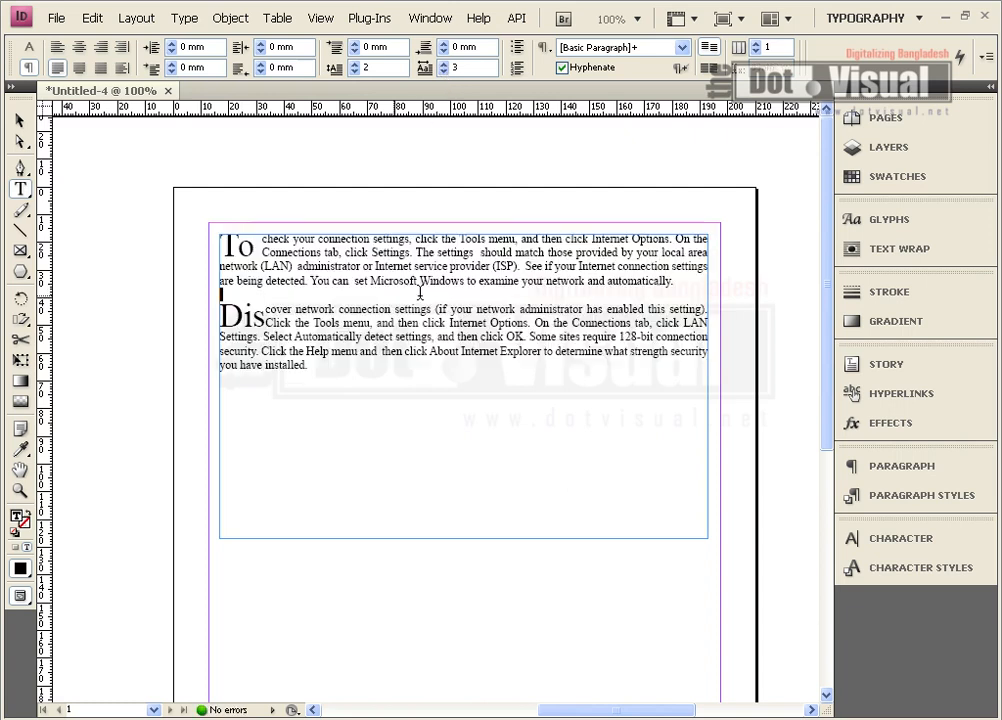
Highlight the enlarged drop cap characters that open the paragraphs, and deselect the text frame to view the result.
triple_click(255, 243)
left_click(258, 243)
triple_click(258, 243)
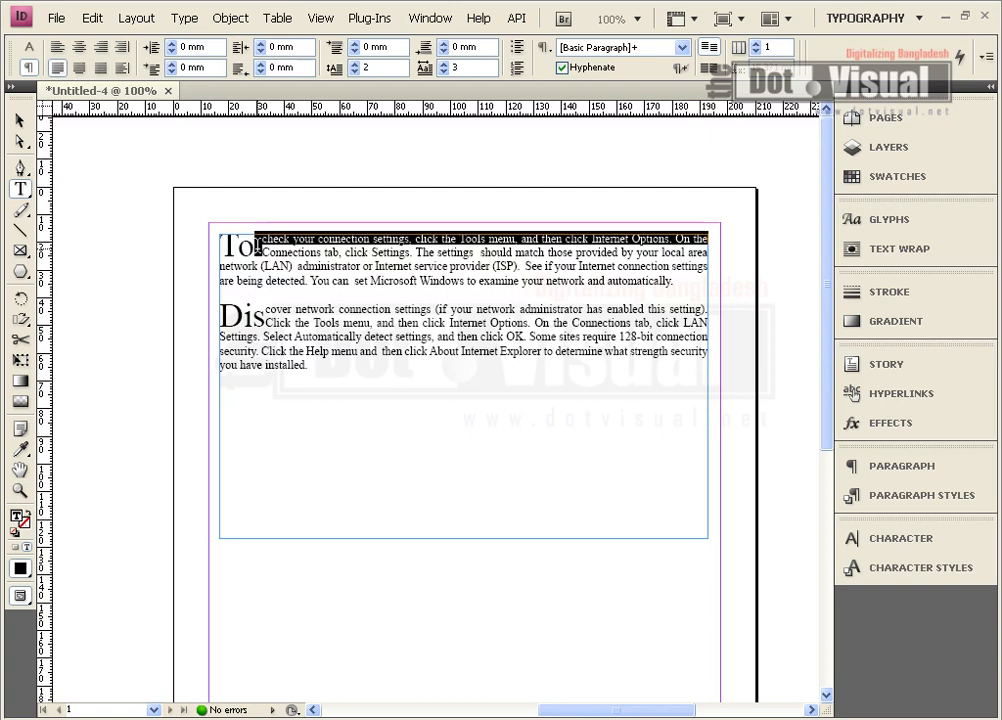
left_click(251, 305)
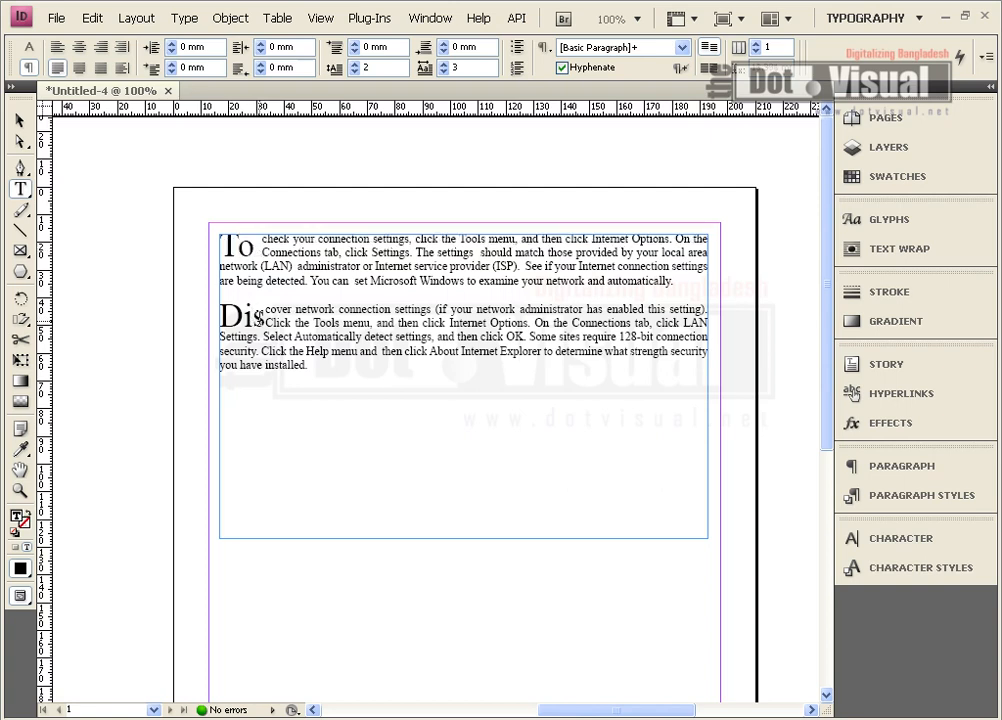
left_click_drag(266, 314, 221, 315)
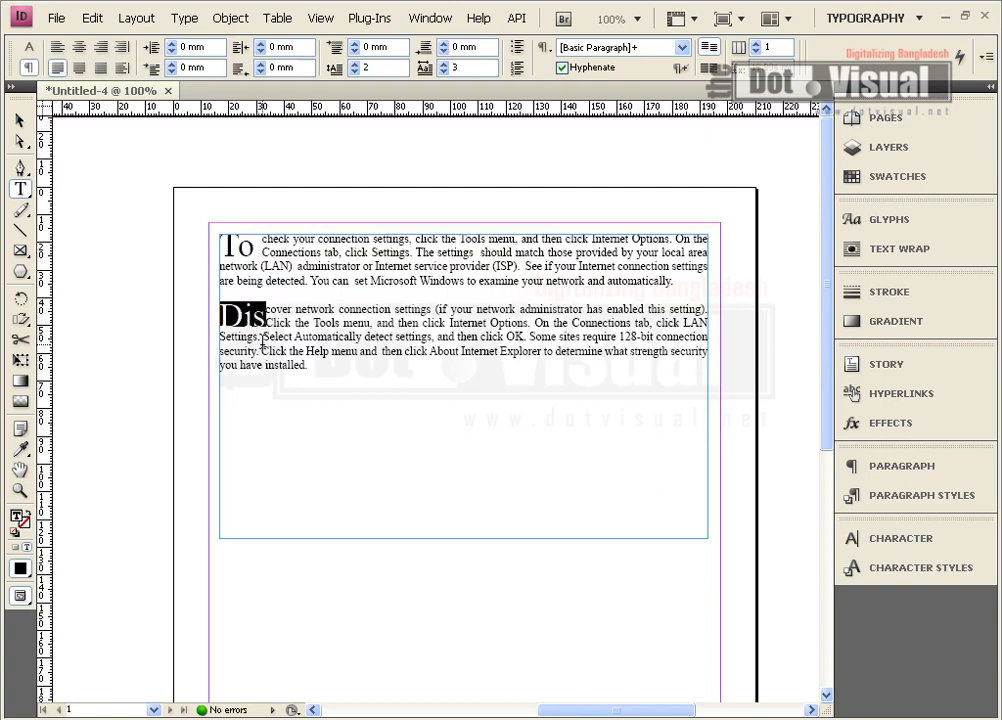
left_click(289, 320)
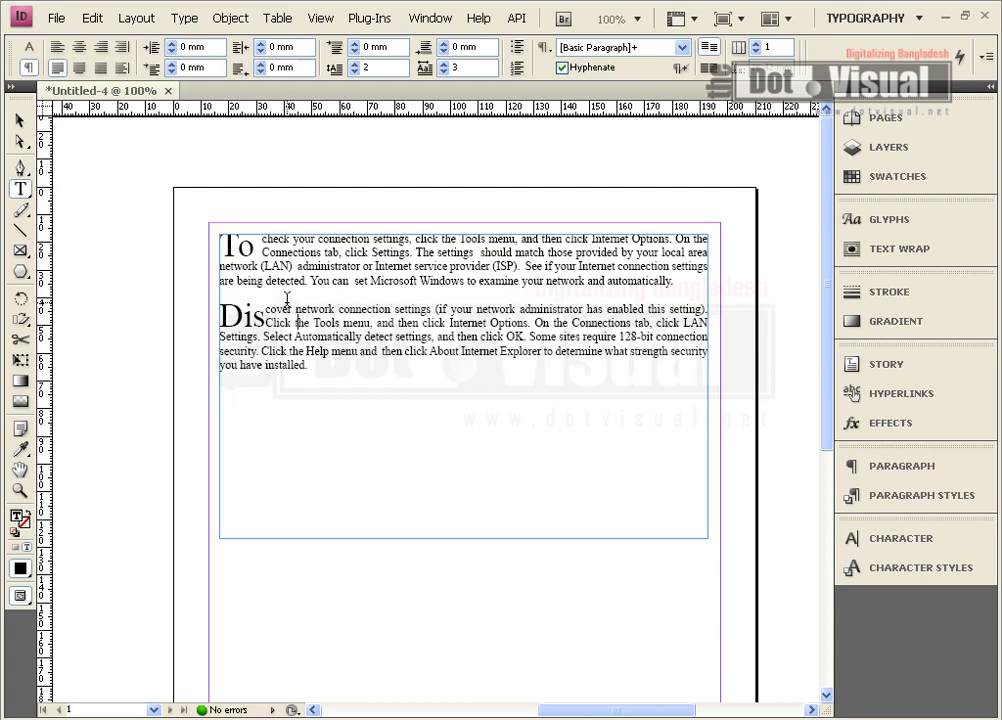
left_click(22, 125)
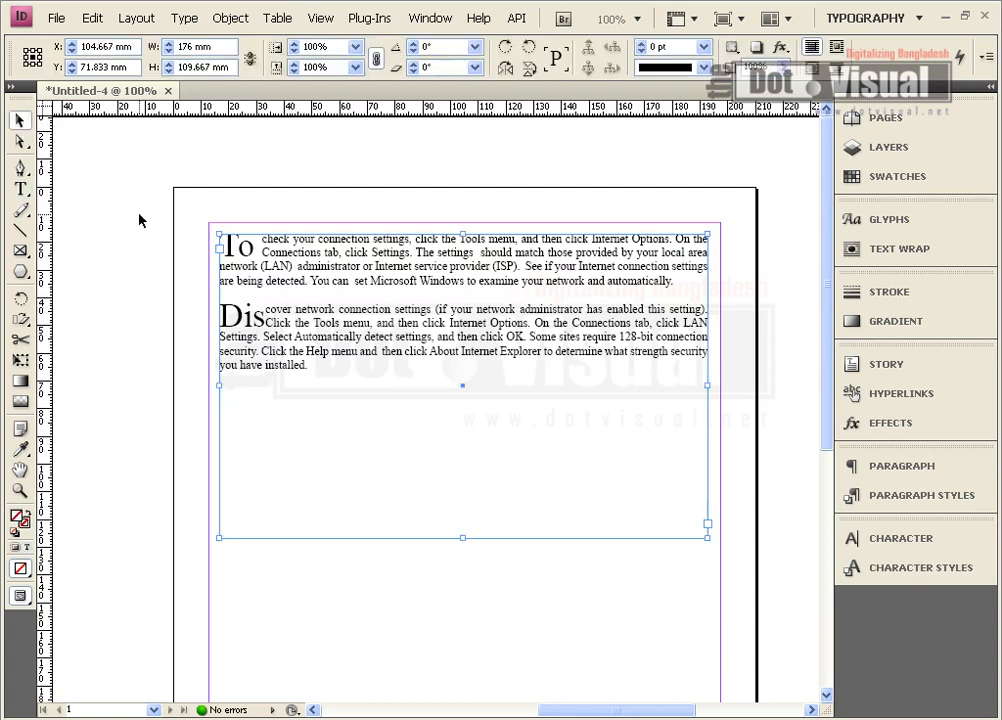
left_click(141, 224)
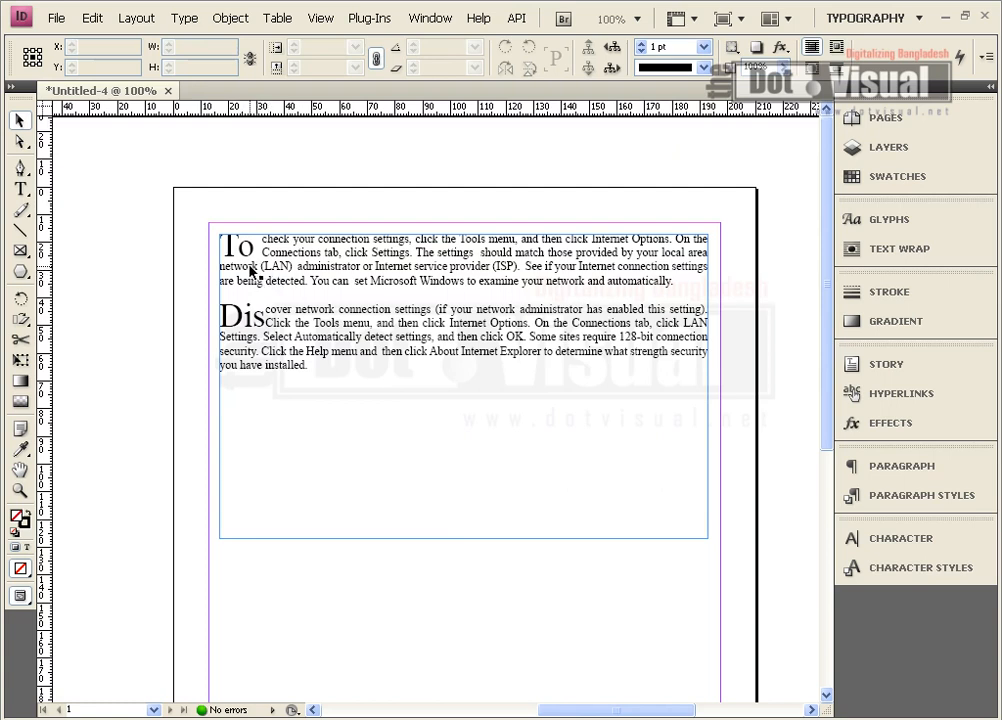
Remove the drop caps from all the text by setting the drop cap characters and lines to 0.
double_click(303, 280)
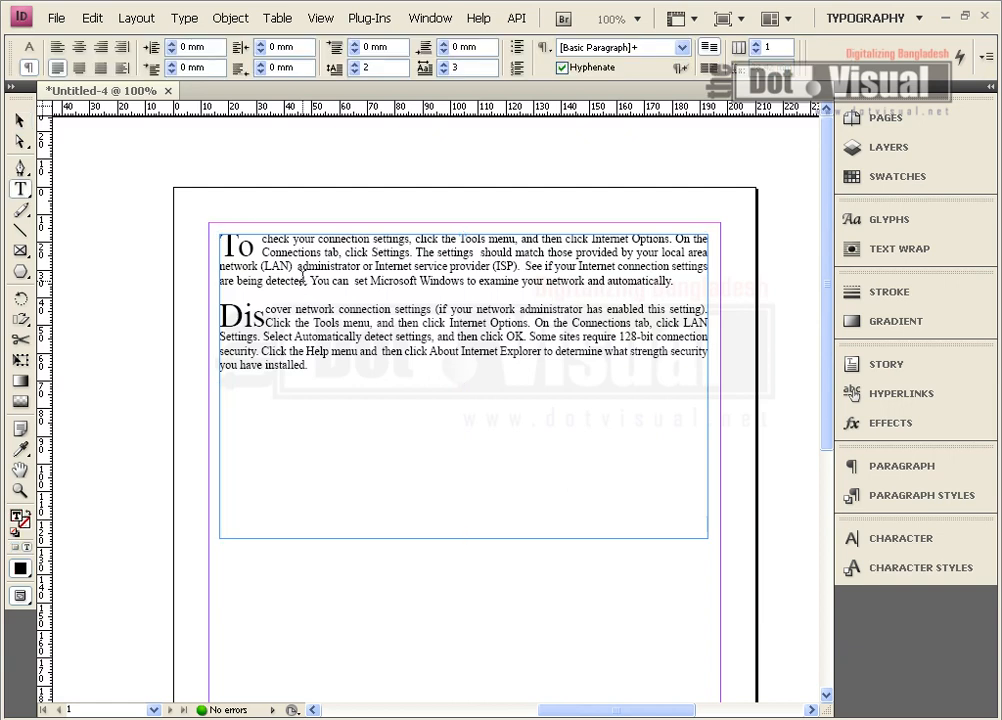
key("ctrl+a")
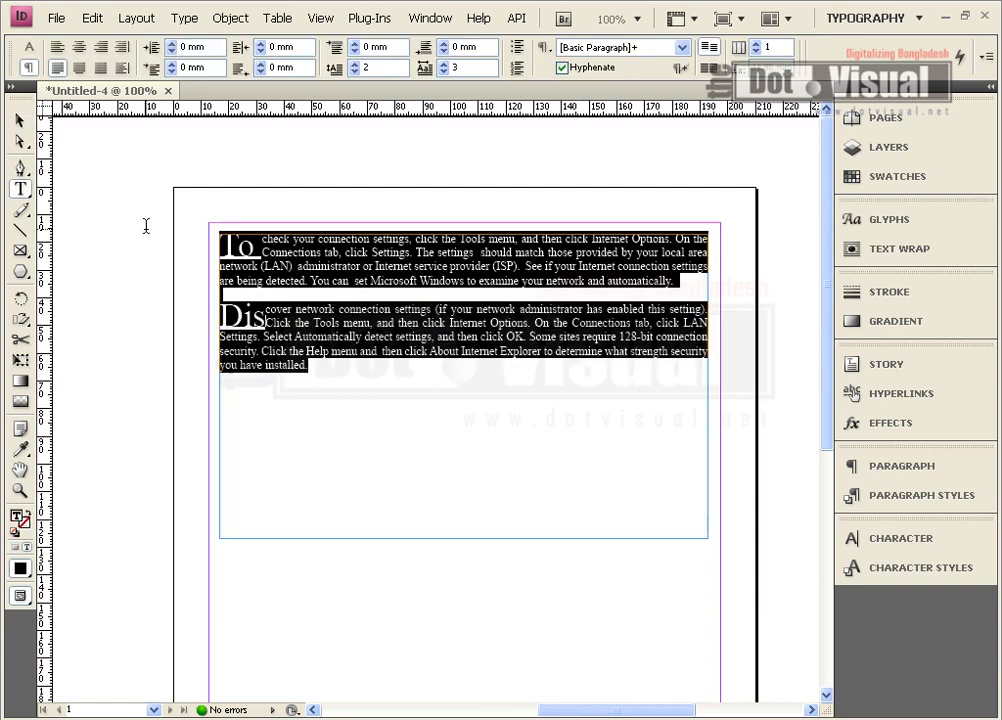
left_click(445, 71)
left_click(445, 71)
left_click(445, 71)
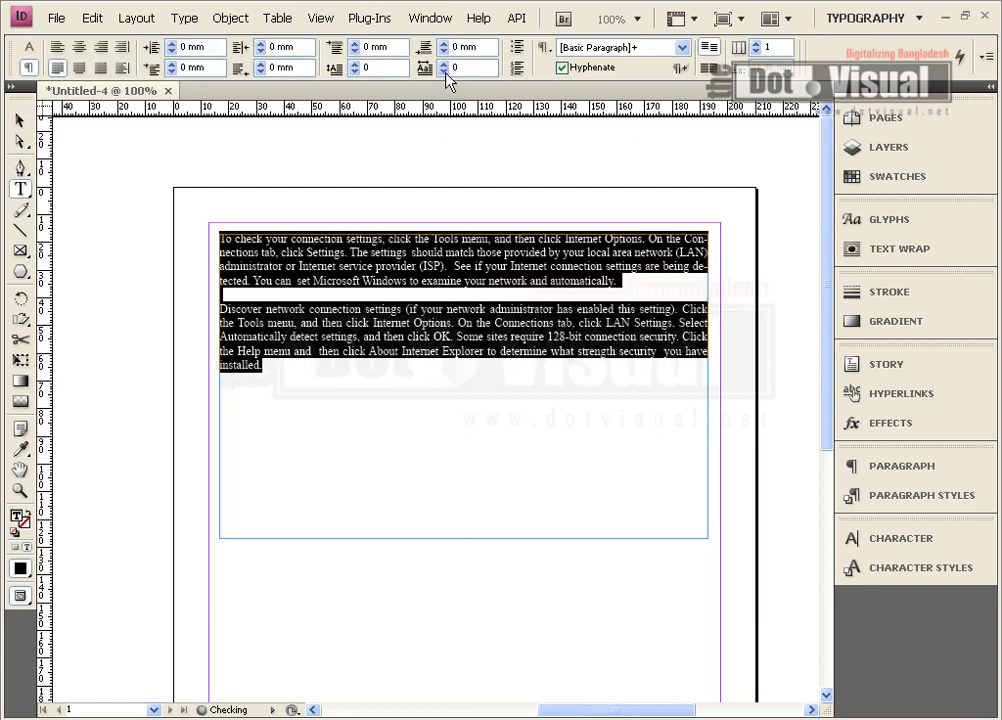
left_click(353, 73)
left_click(353, 73)
Try a bulleted list on all the selected text, and remove the bullets again.
left_click(517, 50)
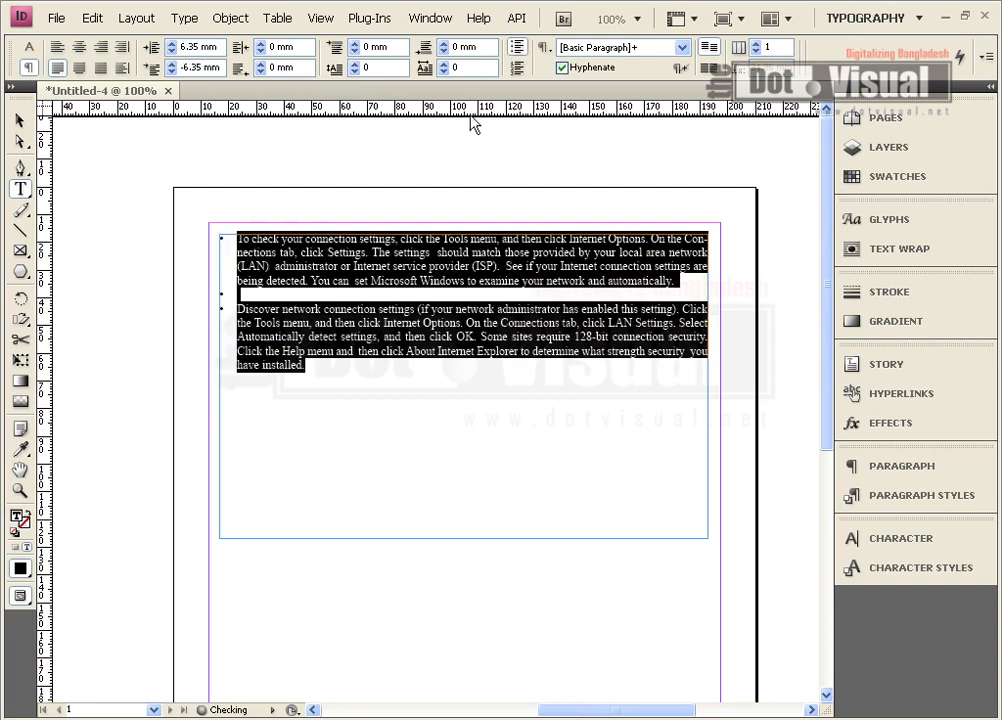
left_click(251, 297)
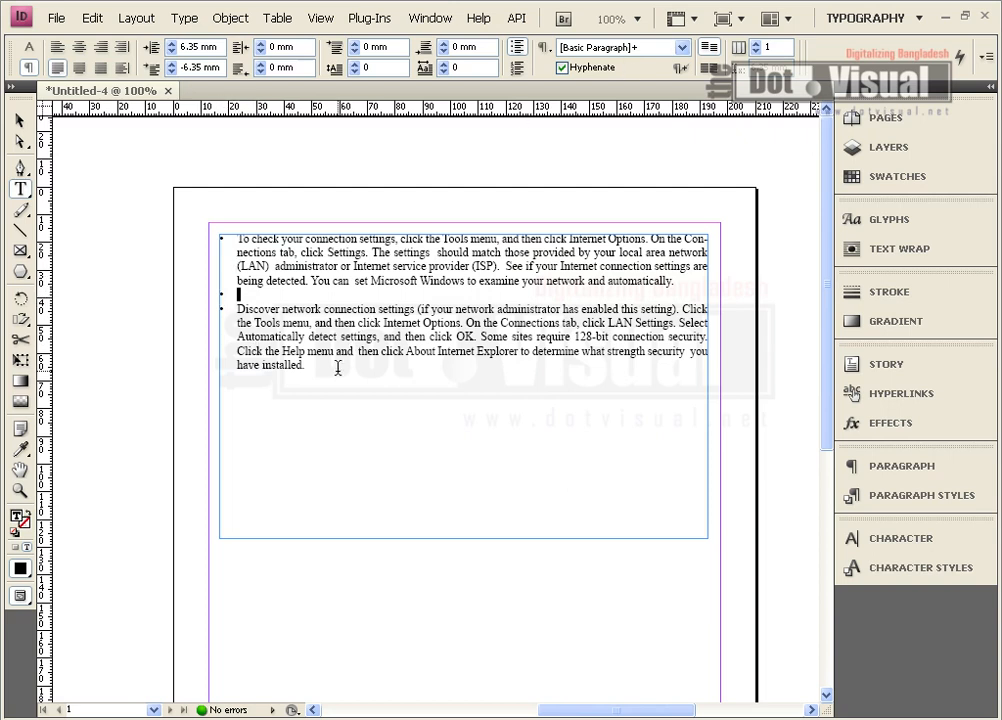
left_click_drag(338, 367, 150, 158)
left_click(517, 47)
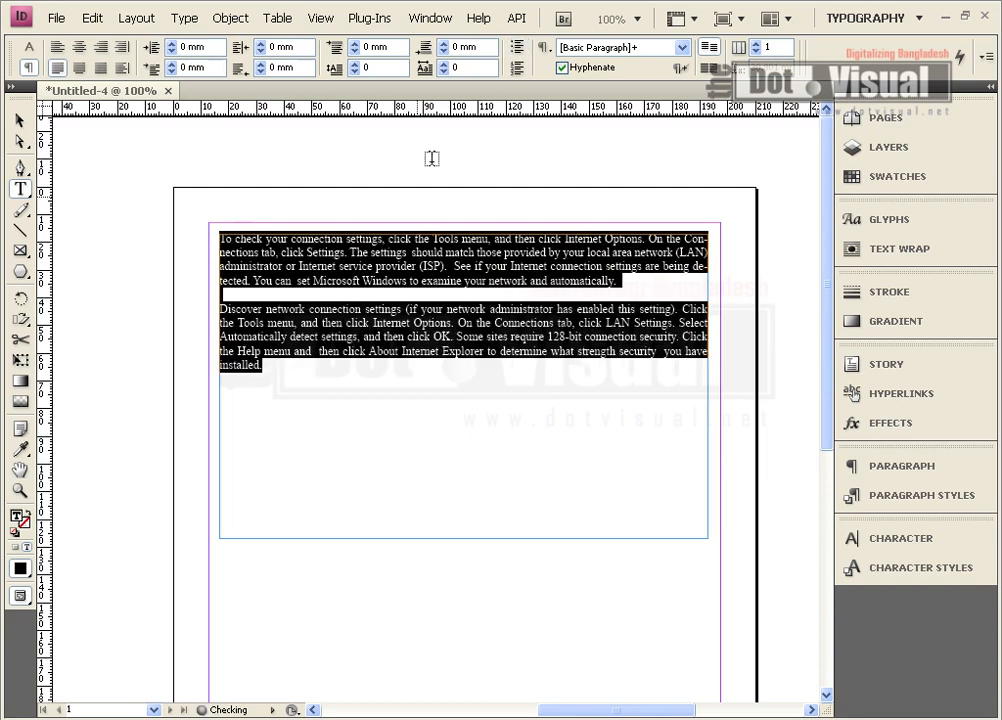
left_click(366, 247)
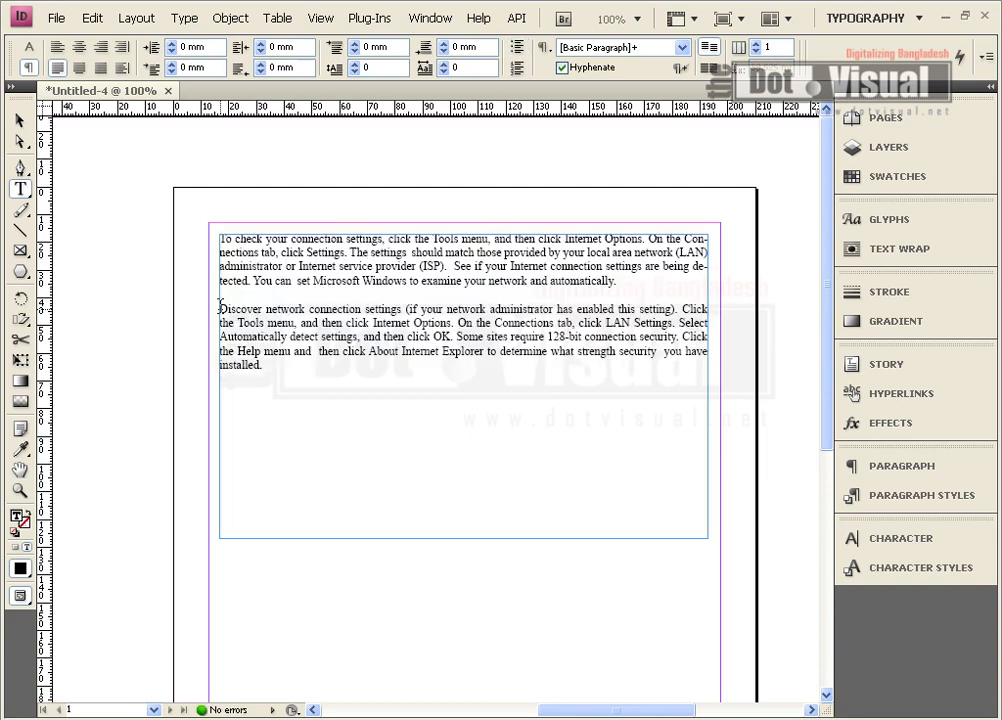
Delete the empty paragraph between the two text paragraphs, keeping a single paragraph break.
left_click(322, 289)
key("Delete")
key("BackSpace")
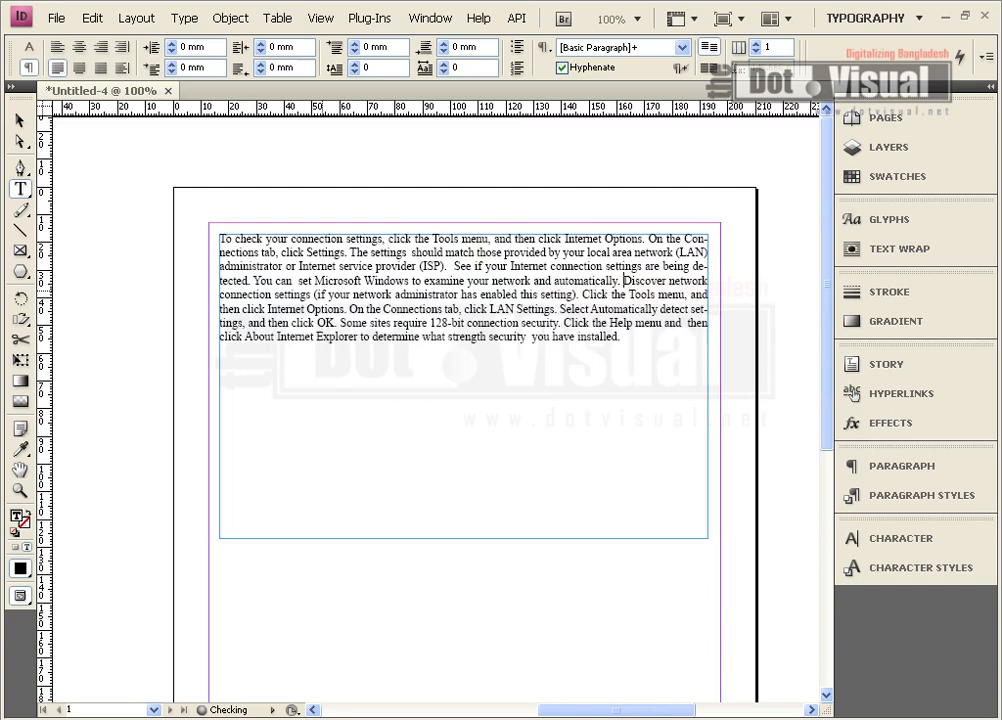
key("Return")
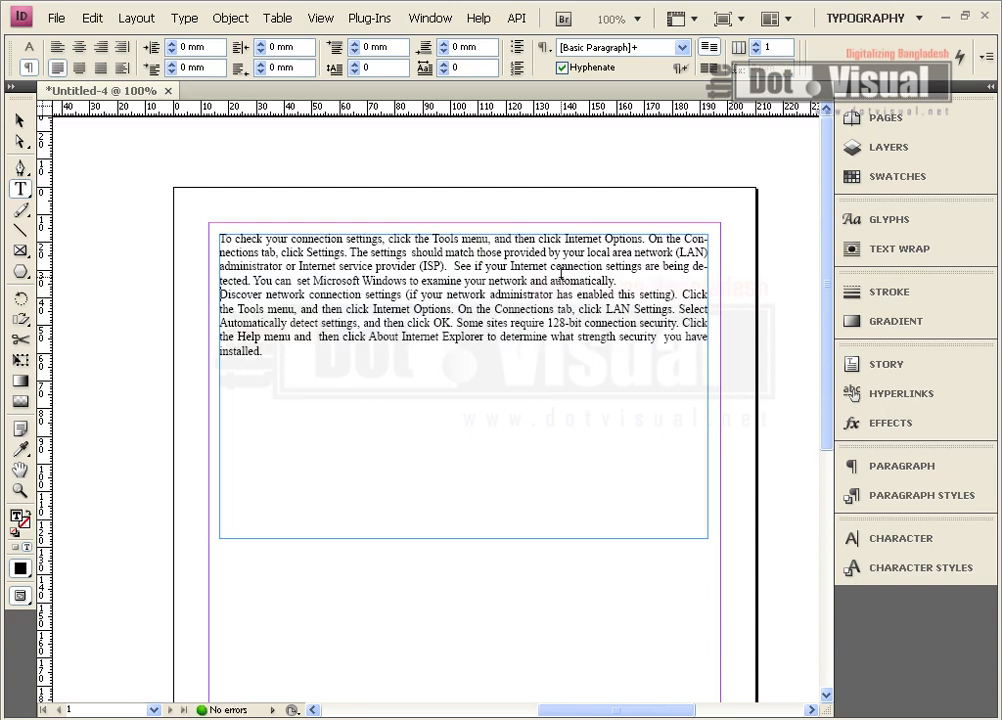
Set the space before both paragraphs to 3 mm.
left_click_drag(311, 358, 212, 293)
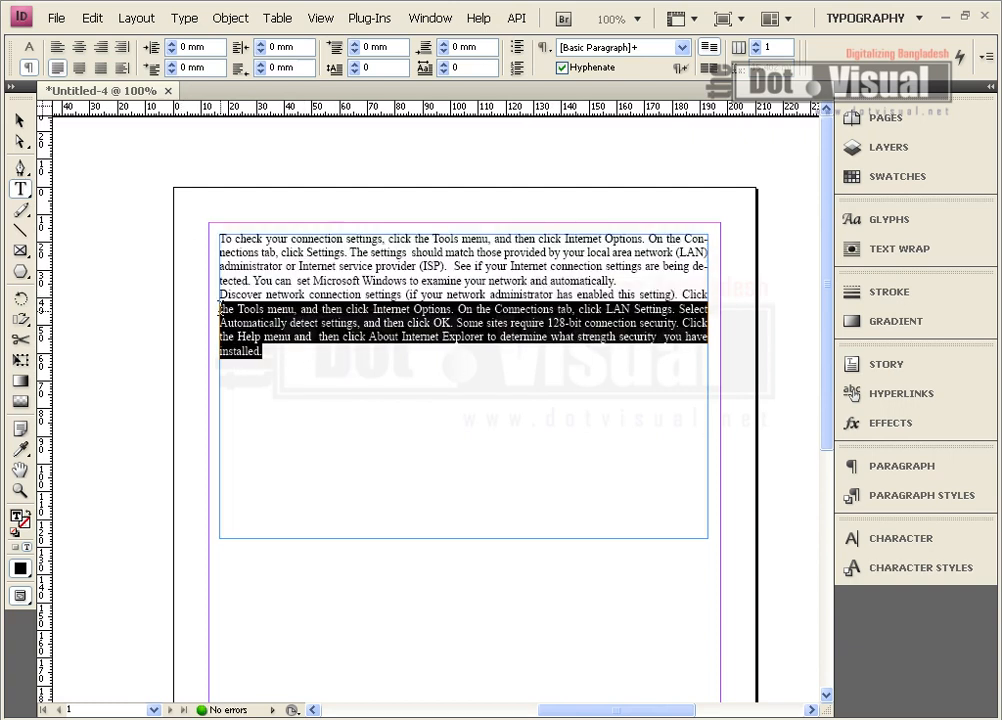
left_click(281, 322)
left_click_drag(275, 351, 227, 225)
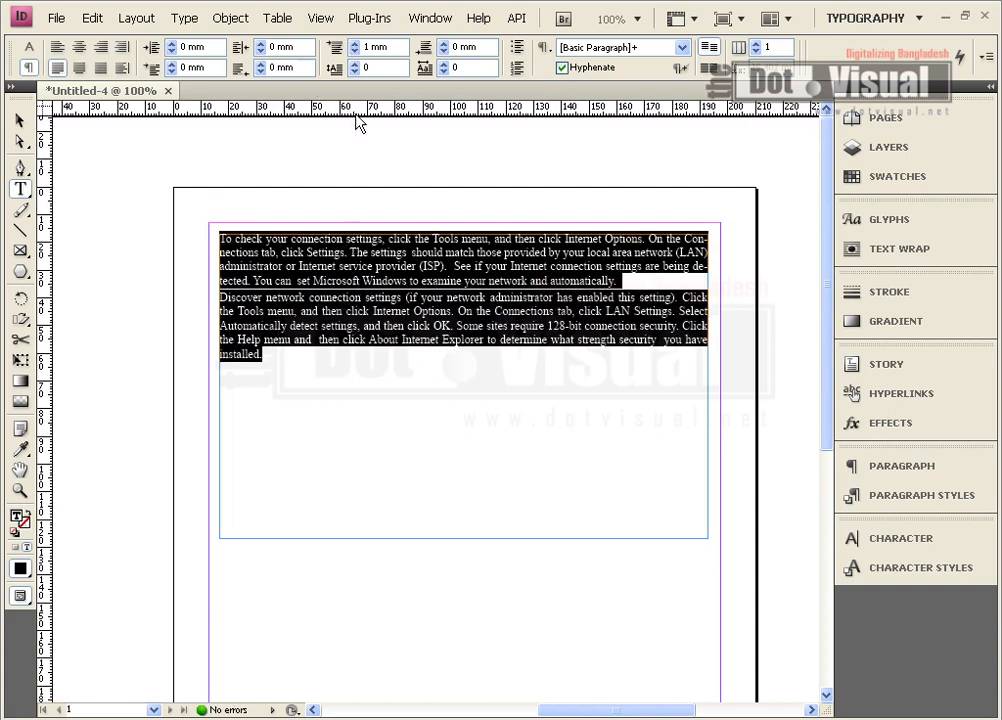
left_click(355, 45)
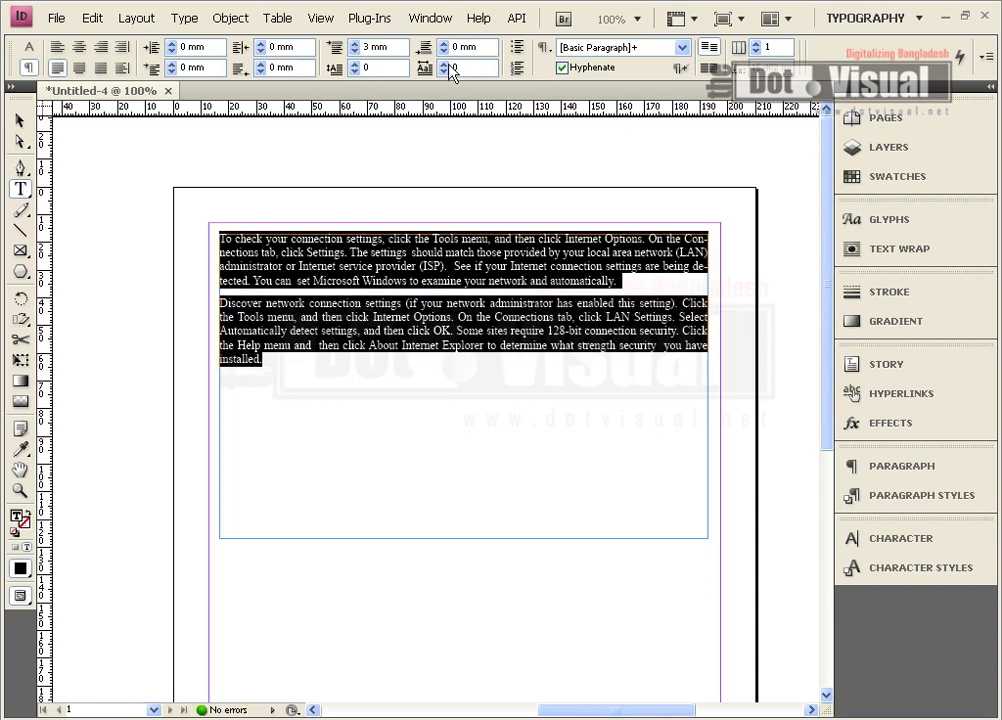
Set the space after both paragraphs to 3 mm and deselect the text.
left_click(441, 44)
left_click(441, 44)
left_click(441, 44)
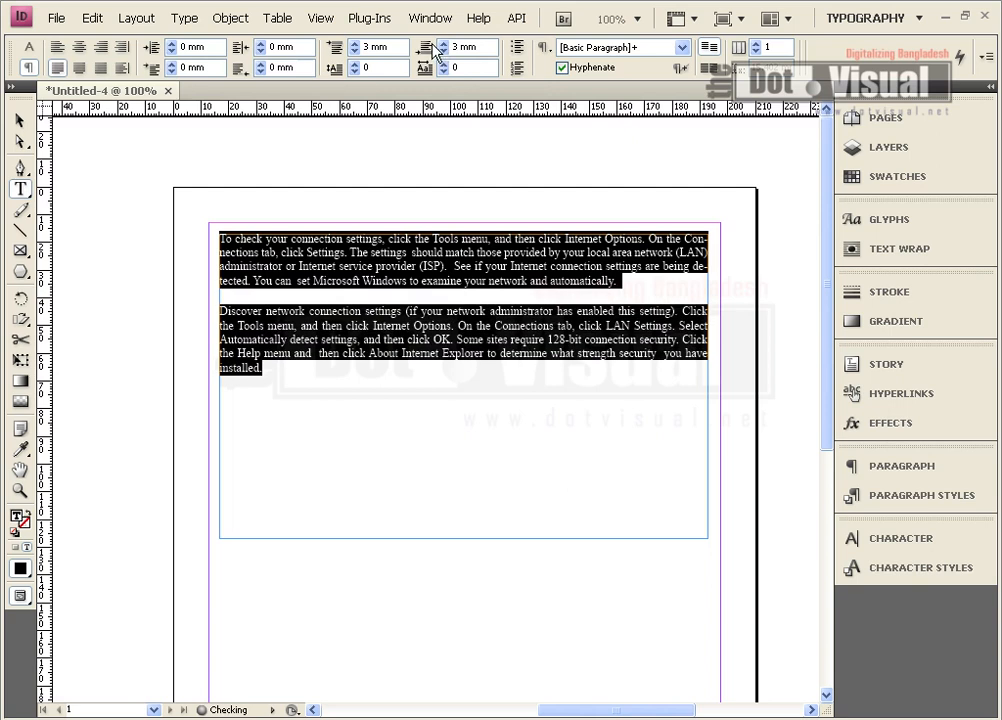
left_click(296, 262)
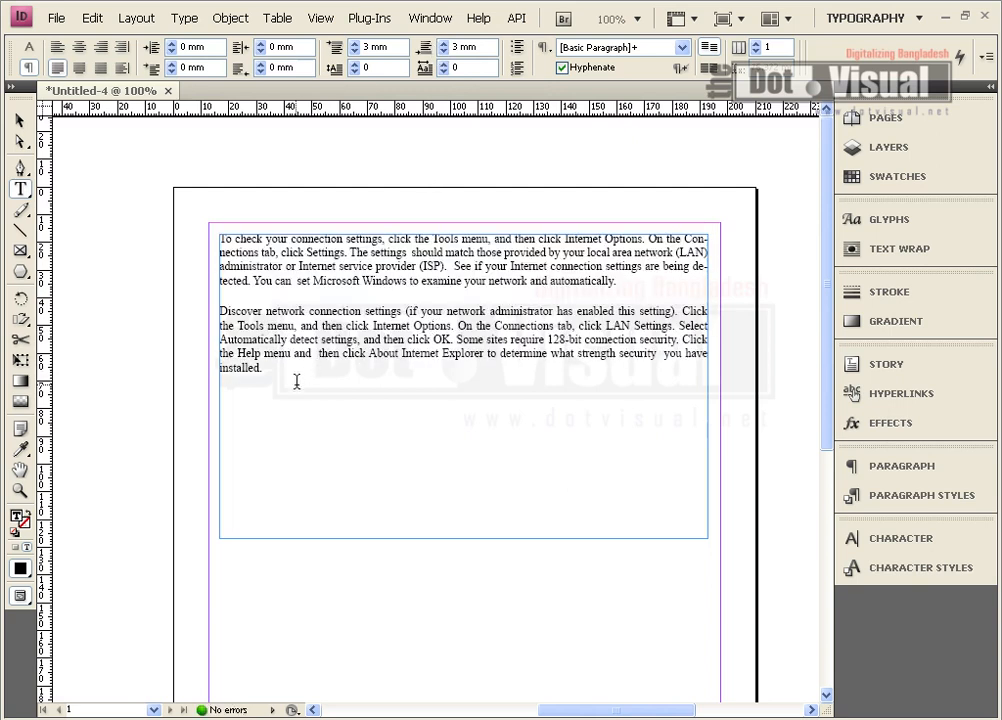
Try a bulleted list on the two spaced paragraphs, and turn the bullets off again.
left_click_drag(300, 371, 148, 221)
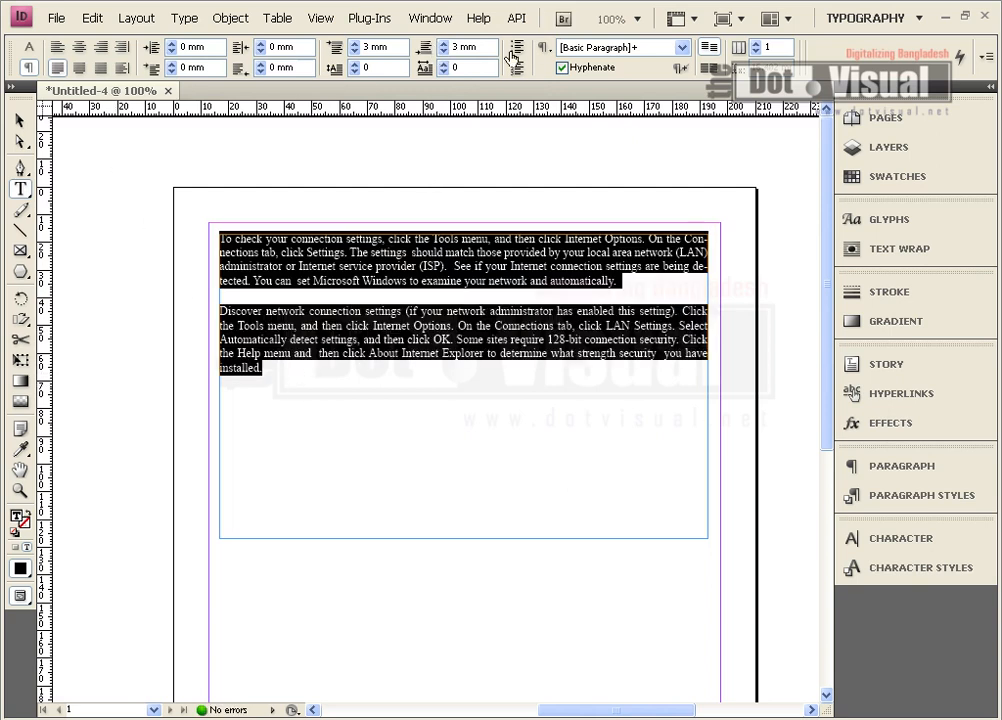
left_click(517, 47)
left_click(282, 339)
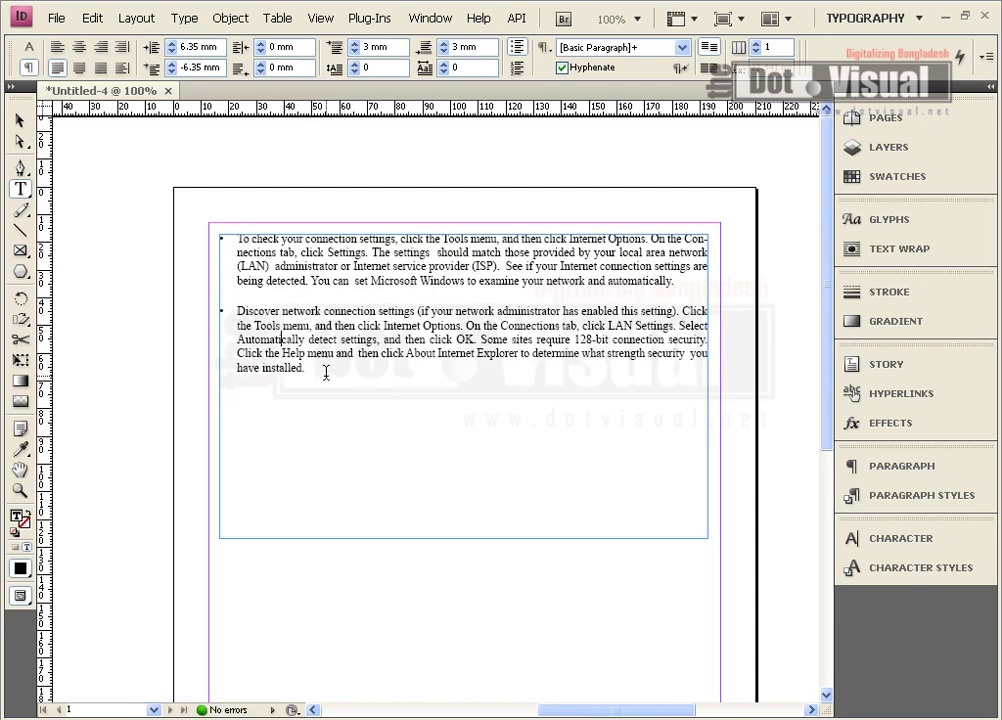
left_click_drag(329, 373, 197, 204)
left_click(517, 47)
Try a numbered list on both paragraphs, remove the numbering, and deselect the text frame.
left_click(517, 67)
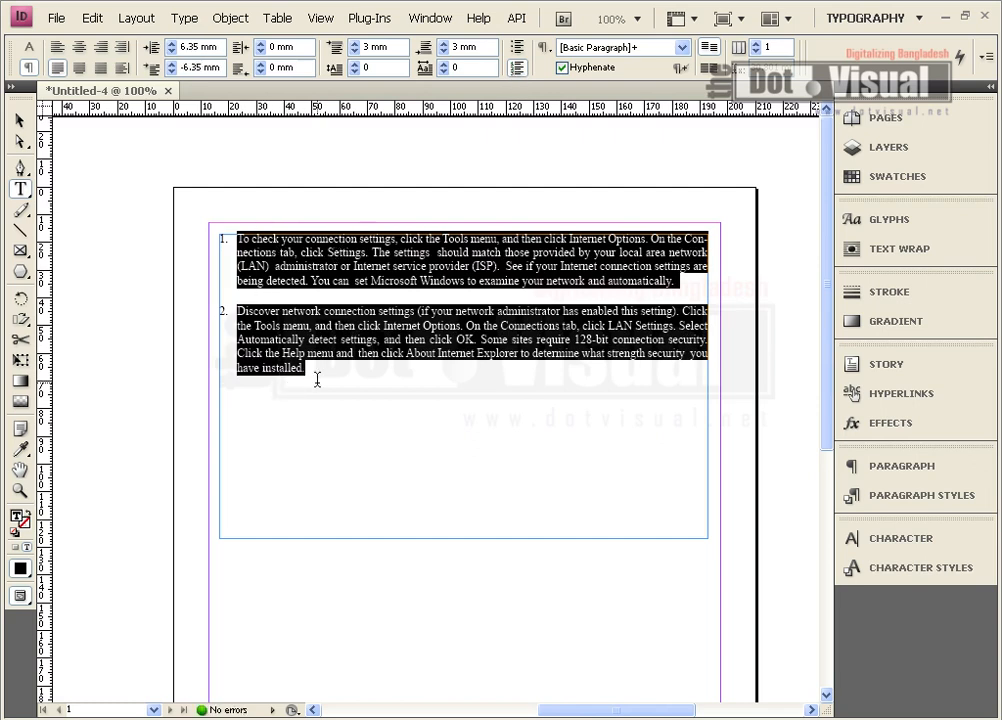
left_click(517, 67)
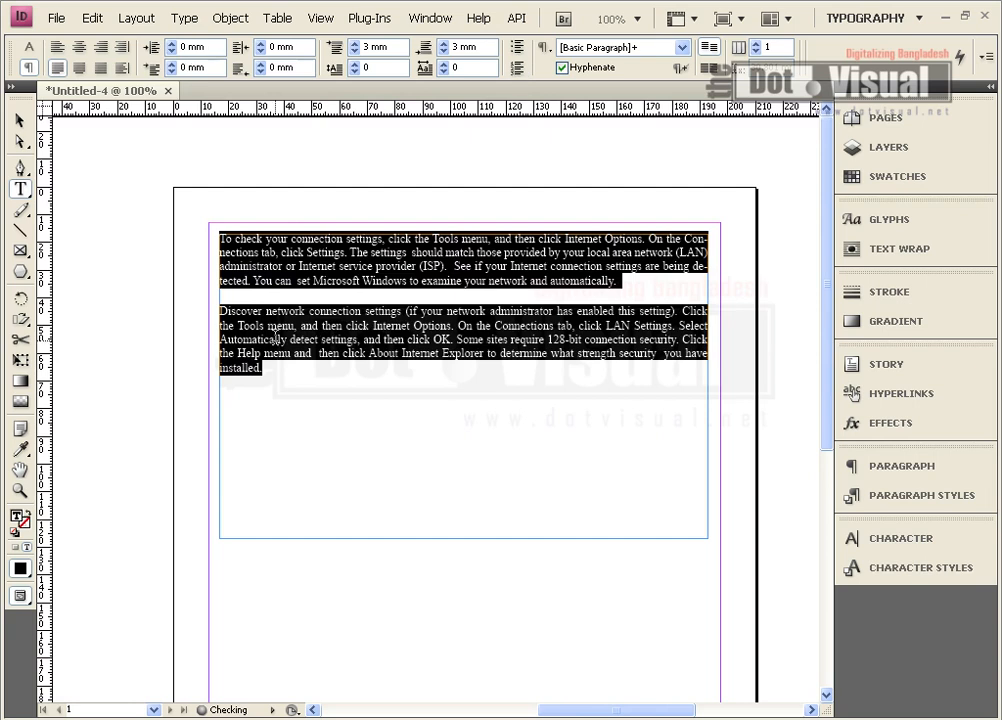
left_click(331, 481)
left_click(19, 140)
left_click(19, 120)
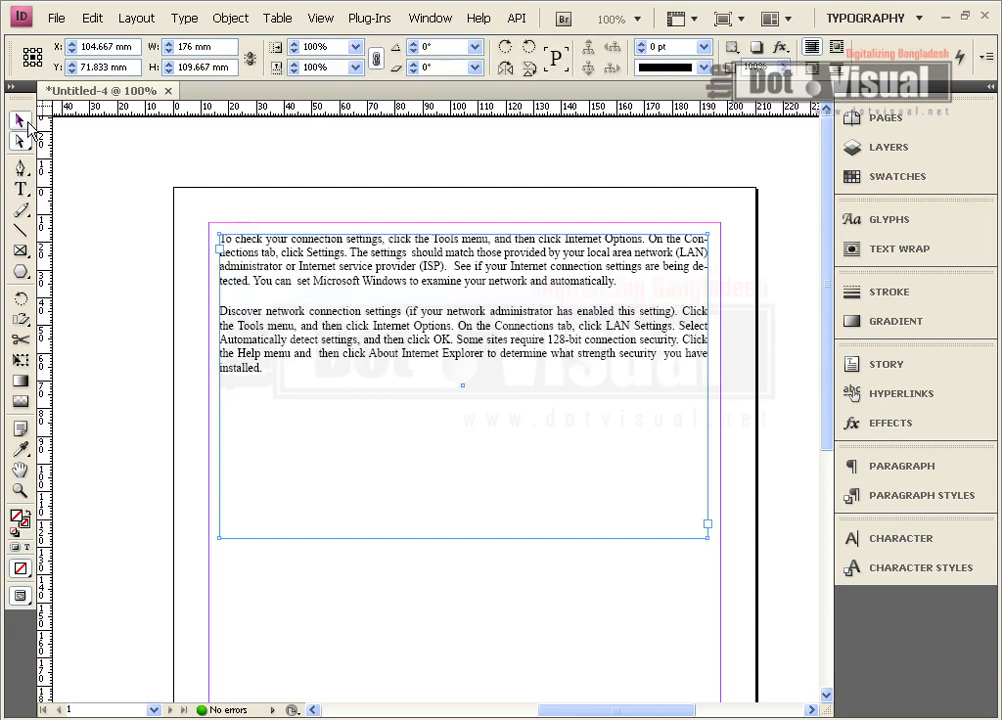
left_click(224, 199)
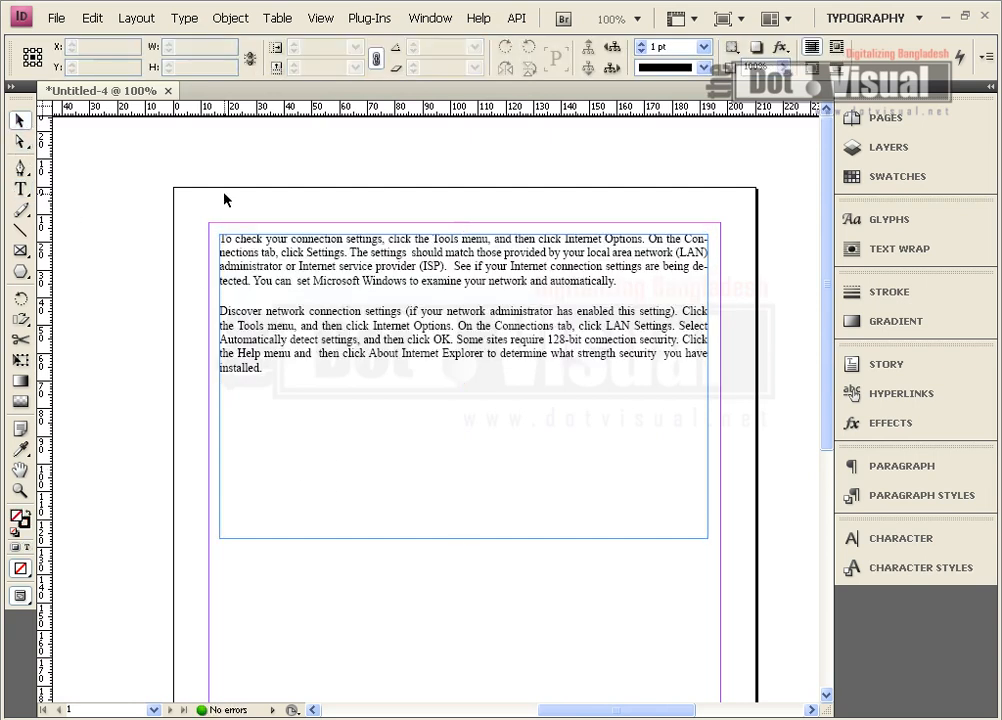